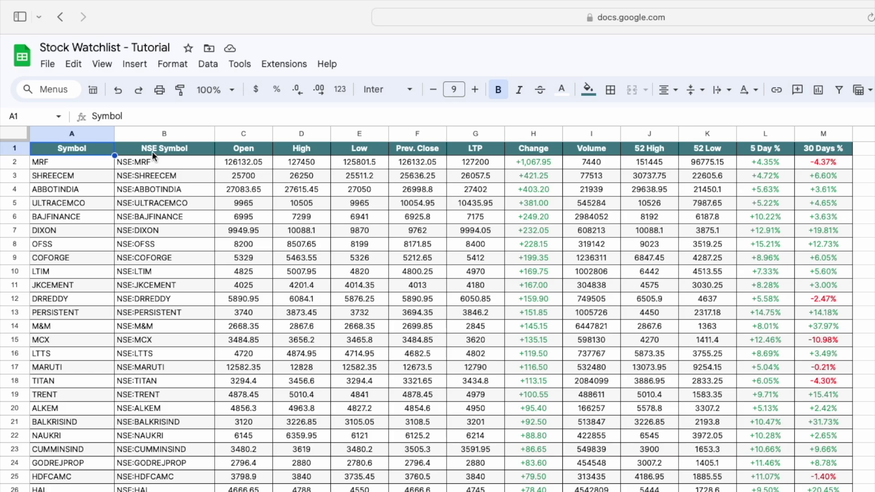
# Step: Examine the MRF row of the watchlist across the price, Change, Volume, 52-week and percentage columns
pyautogui.click(238, 164)
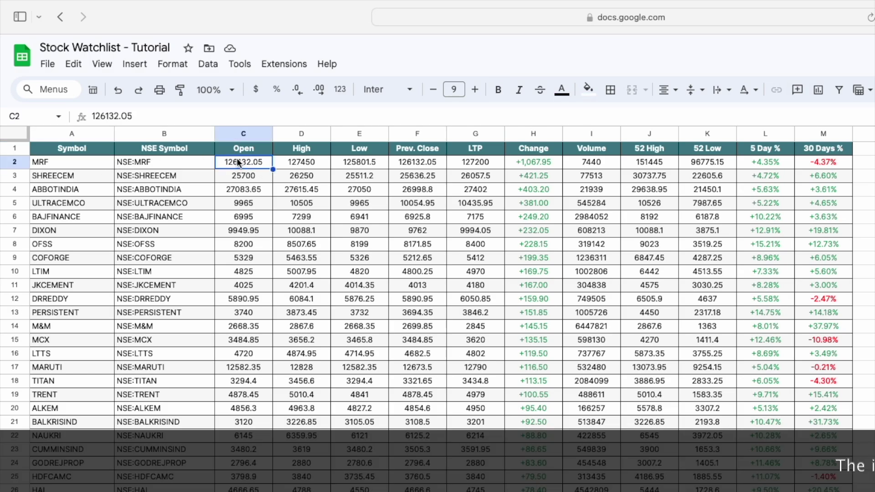
pyautogui.click(300, 159)
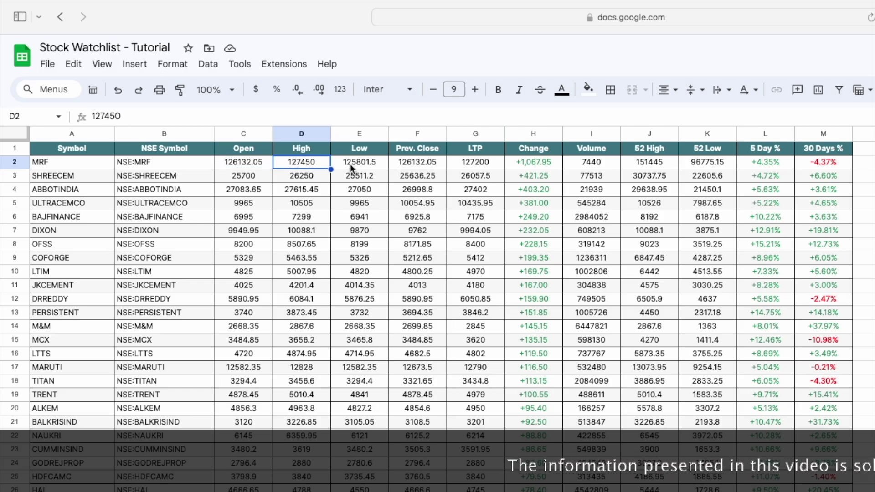
pyautogui.click(357, 162)
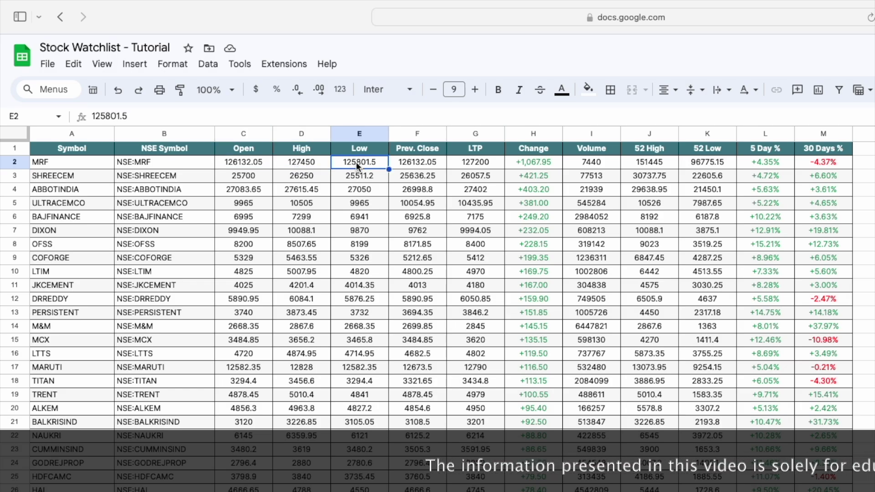
pyautogui.click(409, 164)
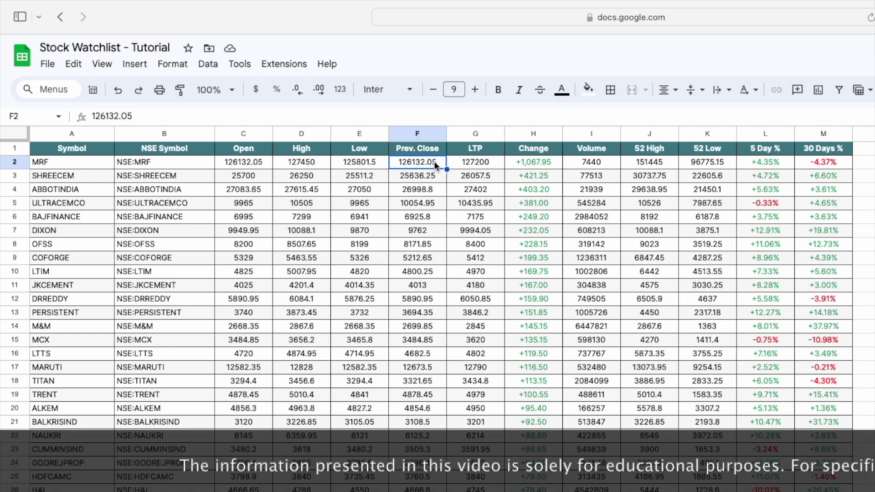
pyautogui.click(461, 162)
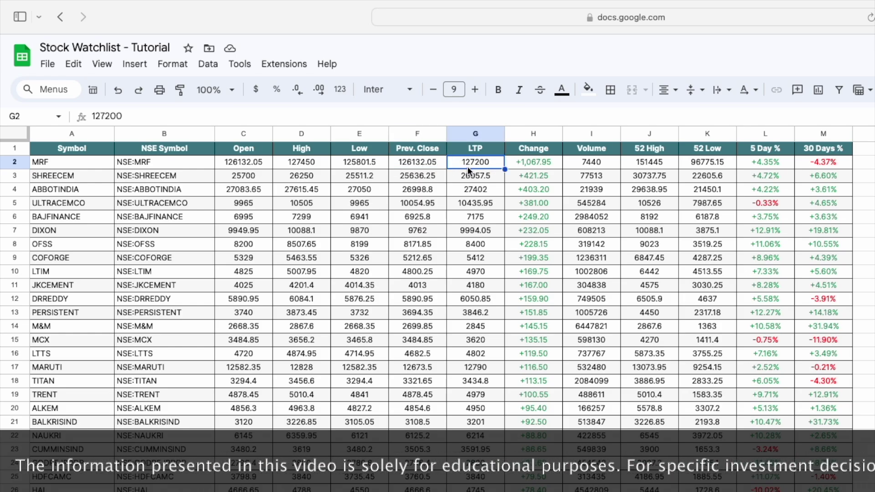
pyautogui.click(516, 165)
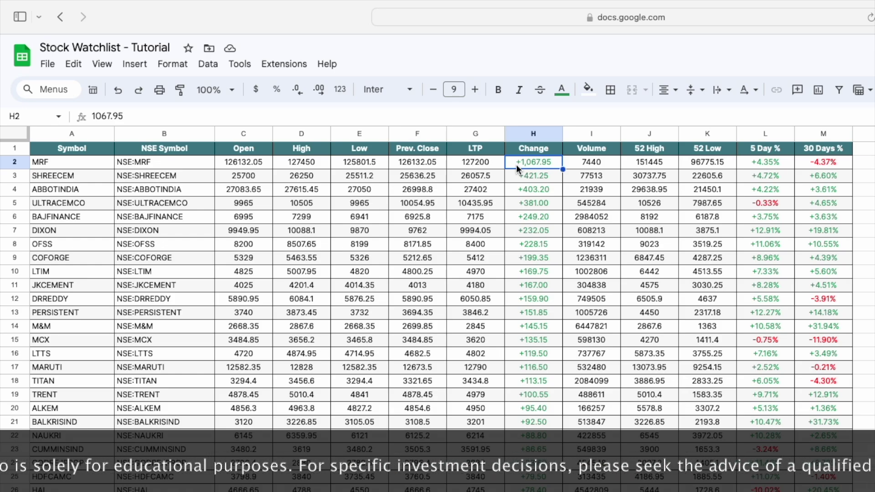
pyautogui.click(568, 162)
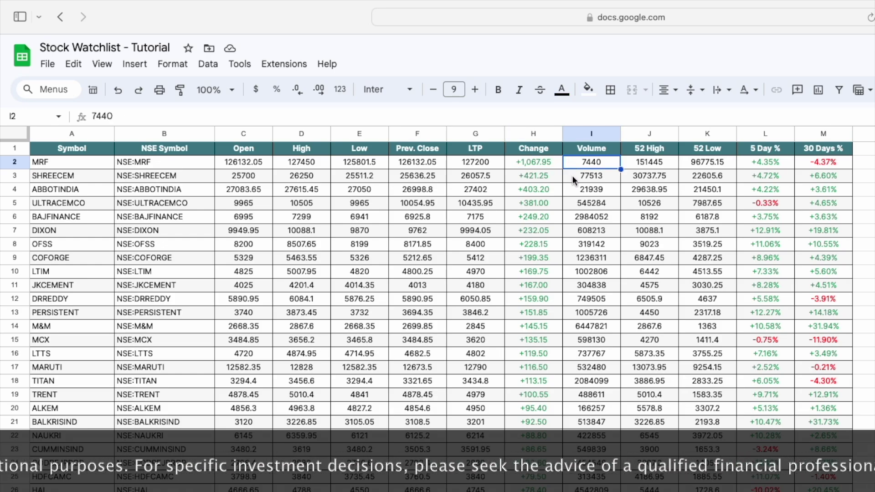
pyautogui.click(639, 164)
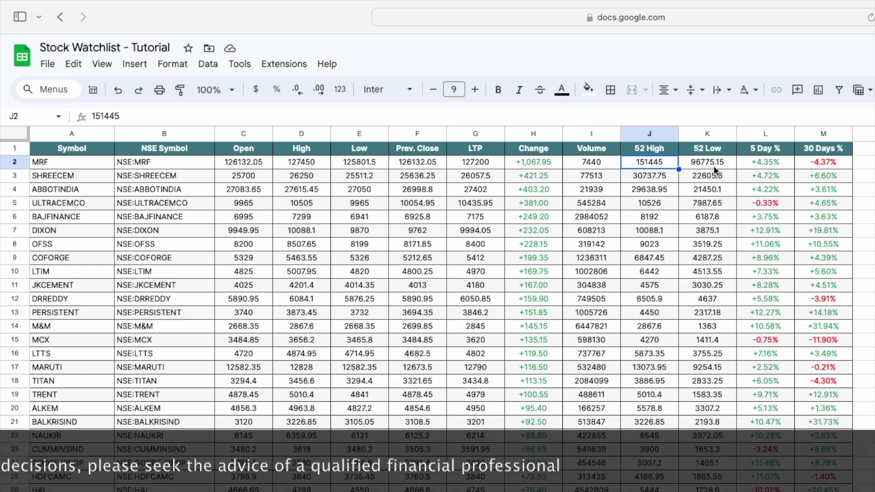
pyautogui.click(763, 163)
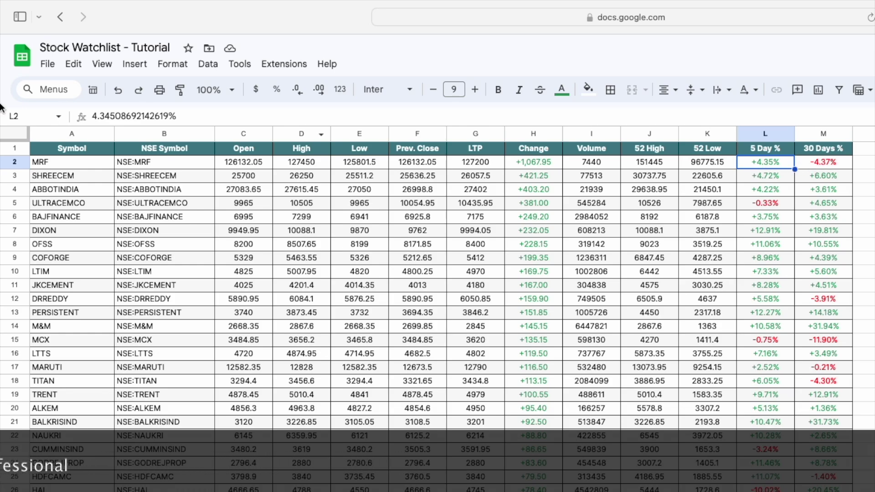
pyautogui.click(98, 150)
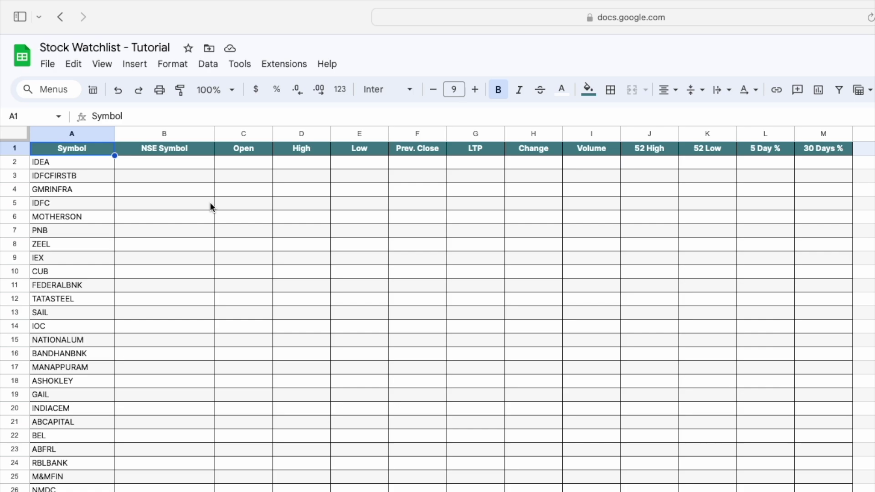
# Step: Build the NSE symbol in B2 with a CONCATENATE formula joining the text "NSE:" and cell A2
pyautogui.click(168, 163)
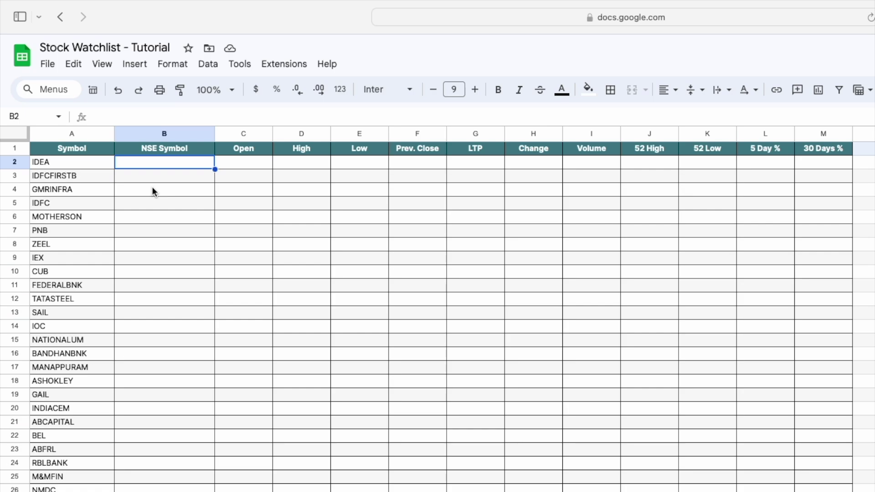
pyautogui.write('=conc')
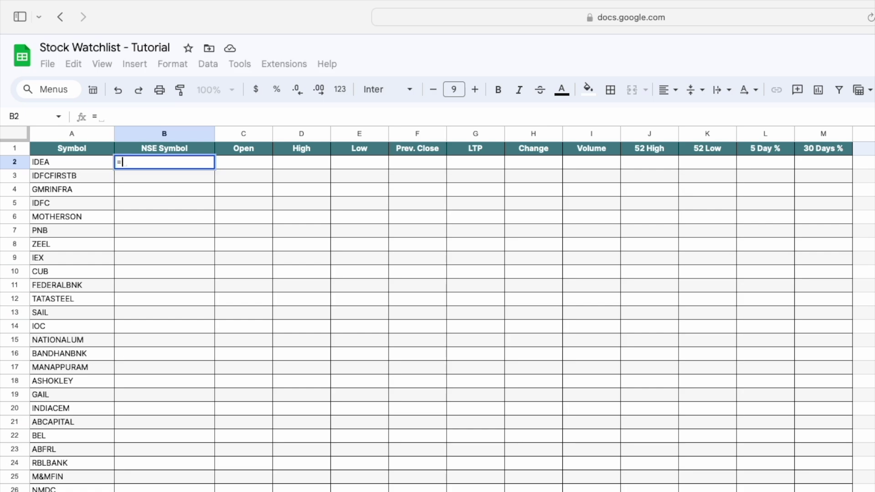
pyautogui.press('Down')
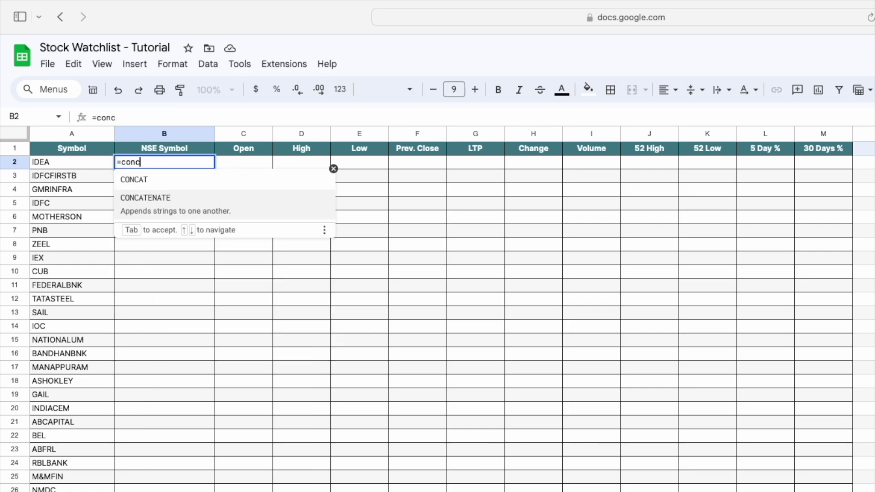
pyautogui.press('Tab')
pyautogui.write('"')
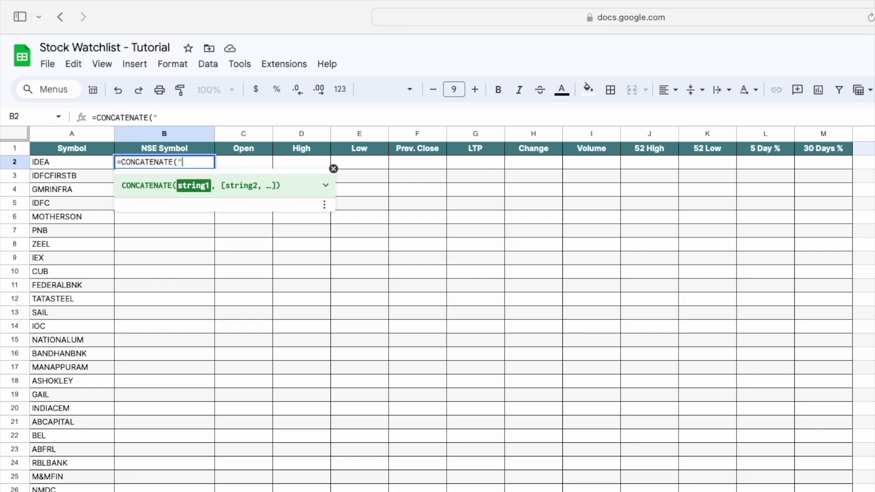
pyautogui.write('NSE:')
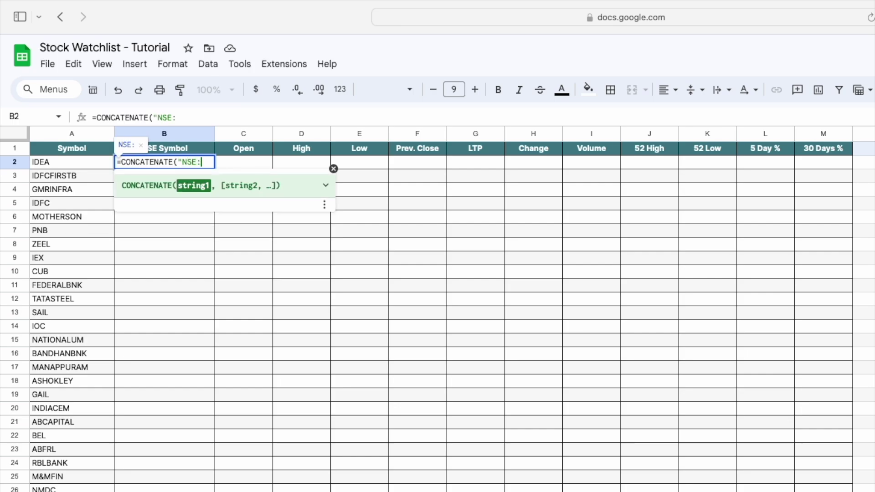
pyautogui.write('",')
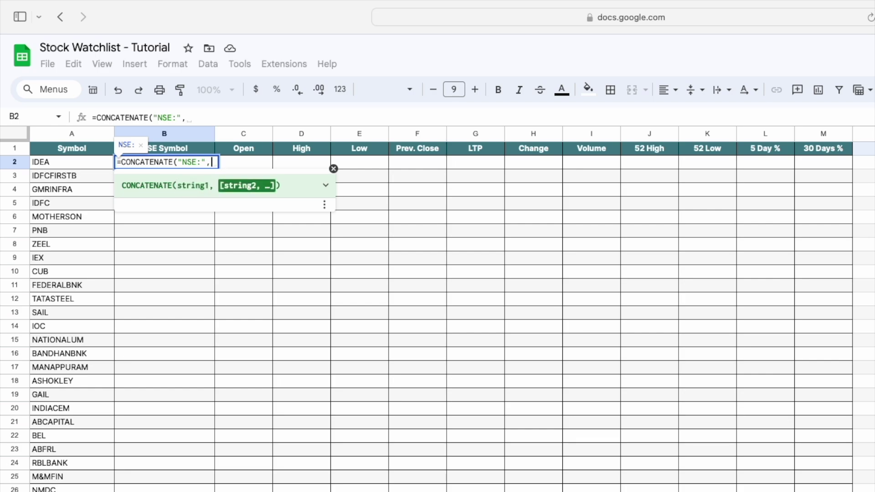
pyautogui.click(57, 163)
pyautogui.press('Return')
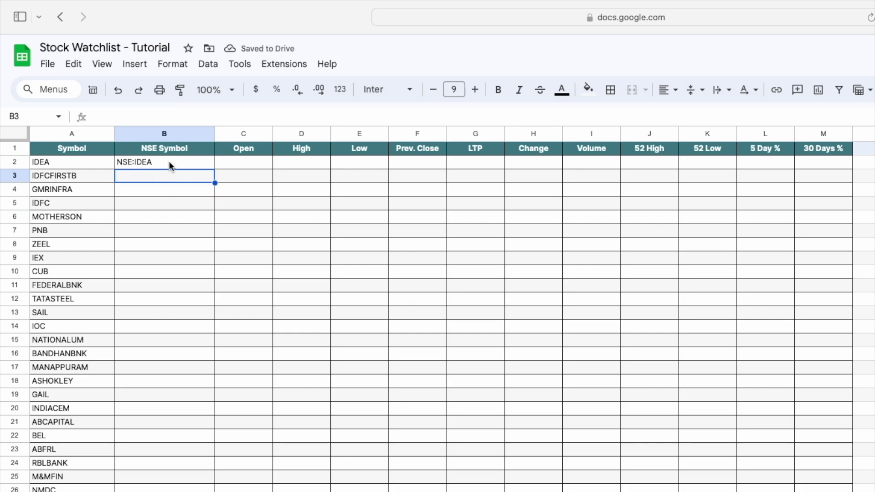
# Step: Enter =GOOGLEFINANCE(B2,"PRICEOPEN") in C2 to fetch the opening price
pyautogui.press('Up')
pyautogui.press('Right')
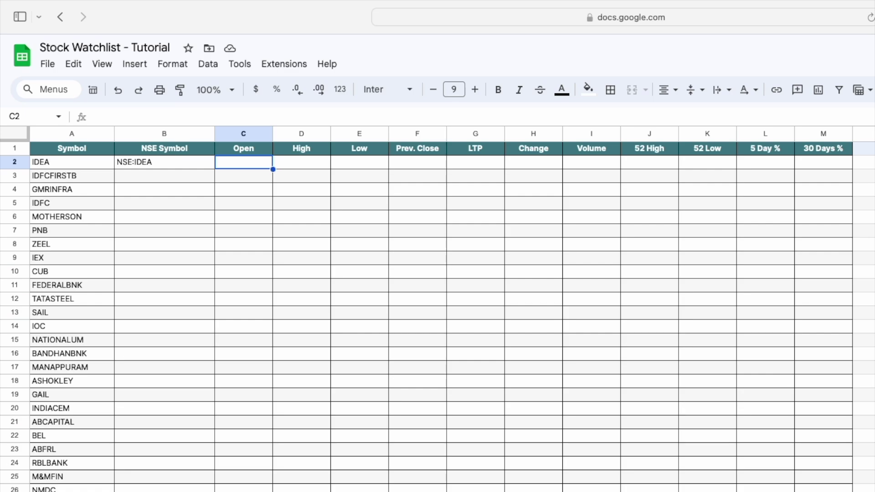
pyautogui.write('=goo')
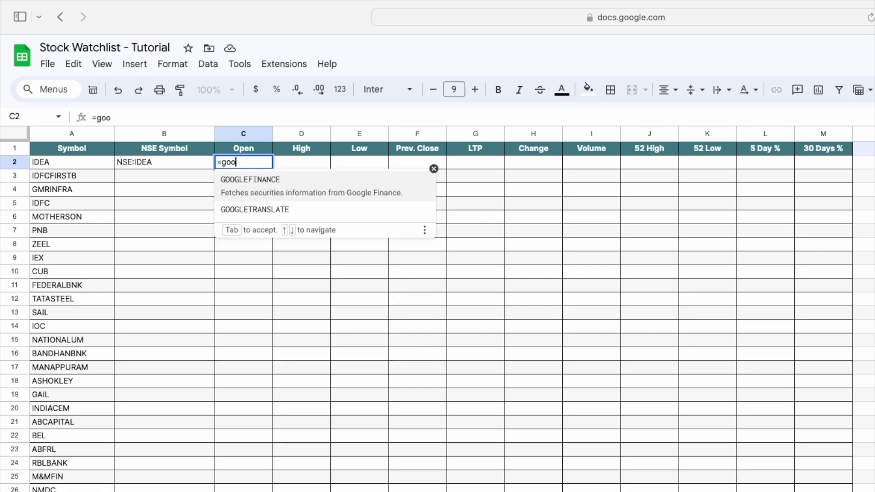
pyautogui.press('Tab')
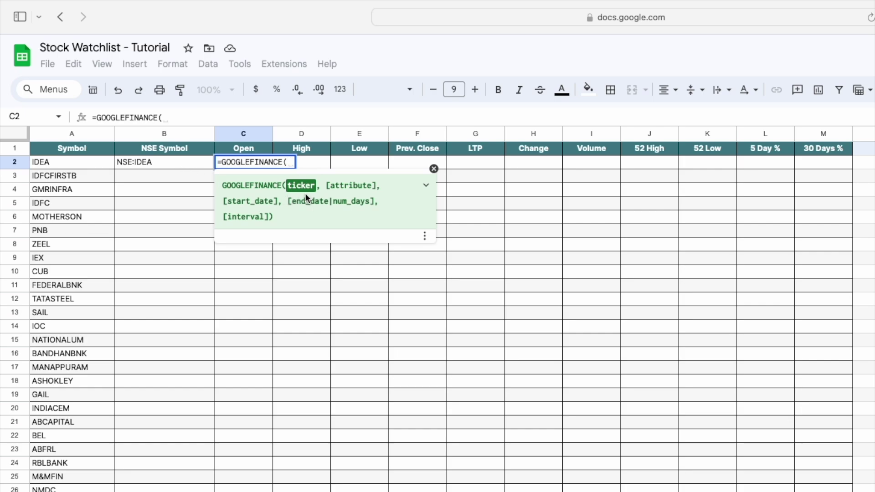
pyautogui.click(147, 162)
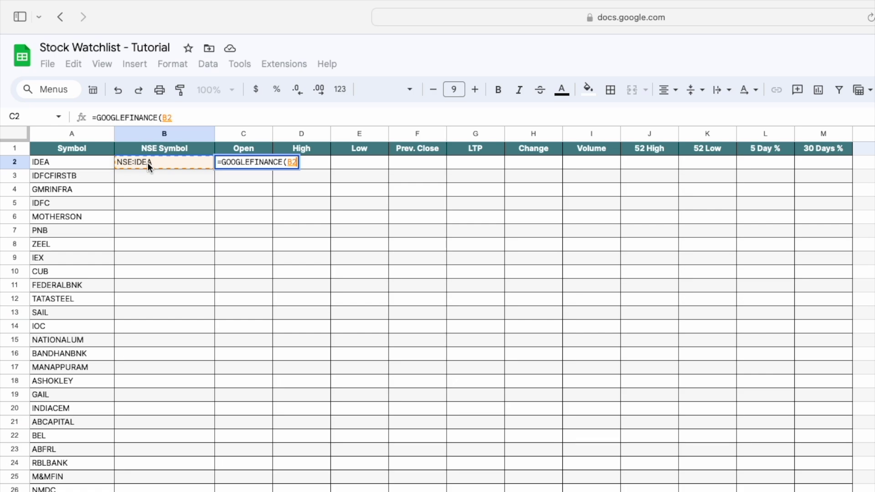
pyautogui.write(', "')
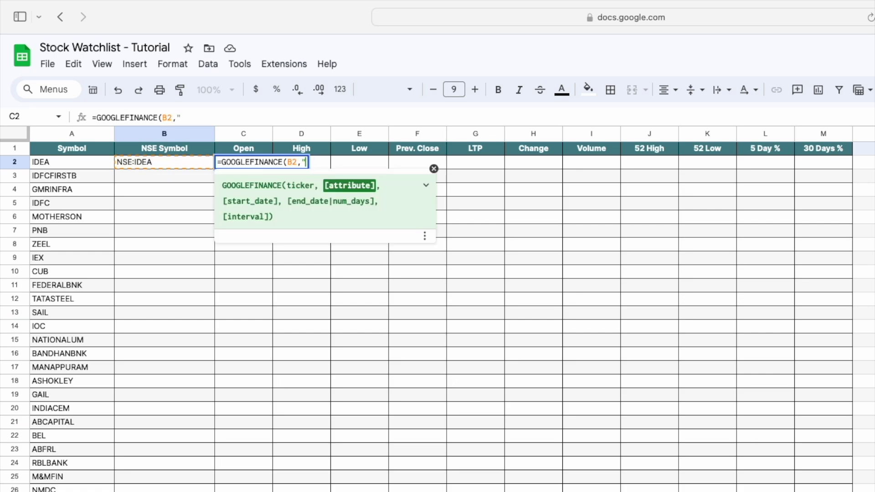
pyautogui.write('PRIC')
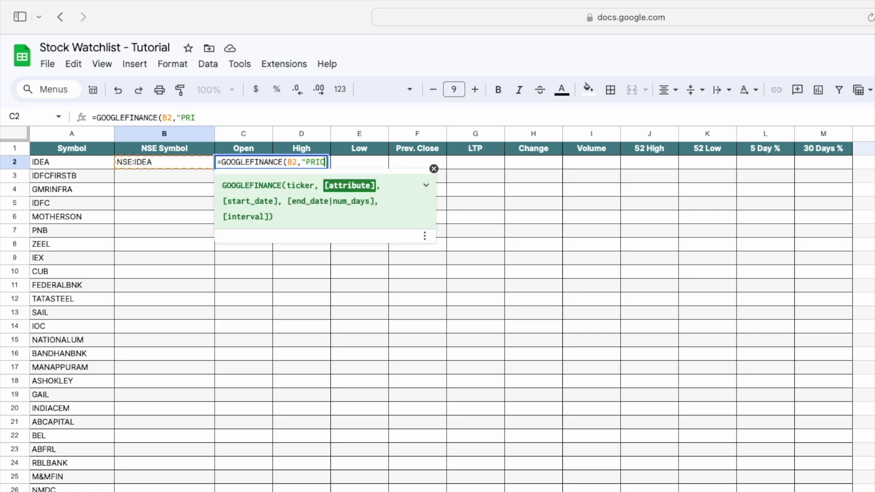
pyautogui.write('EOPEN")')
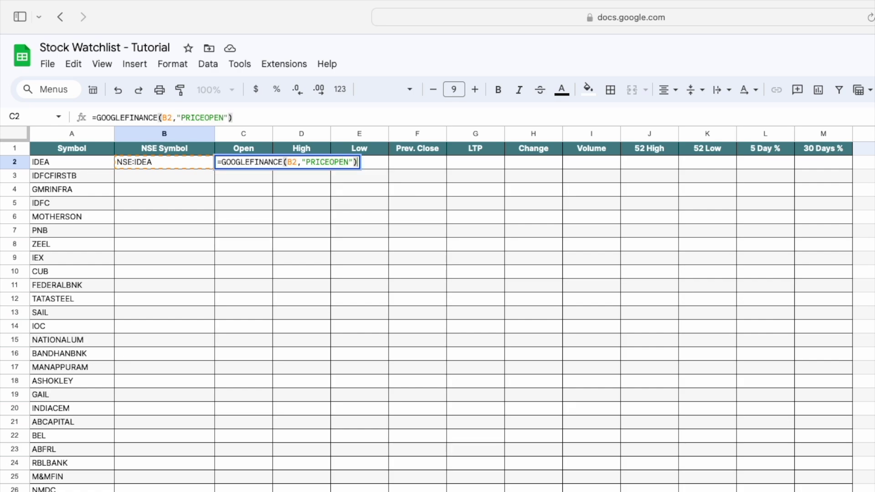
pyautogui.press('Return')
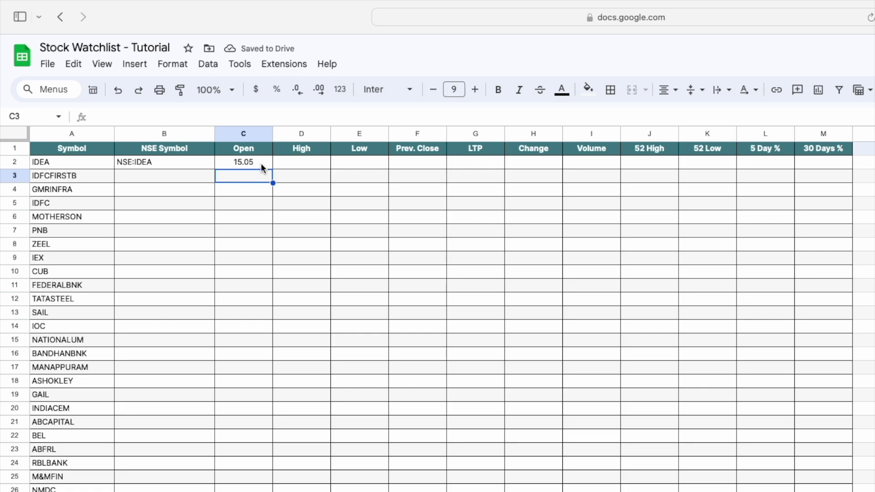
# Step: Enter =GOOGLEFINANCE(B2,"HIGH") in D2 to fetch the day's high price
pyautogui.click(306, 164)
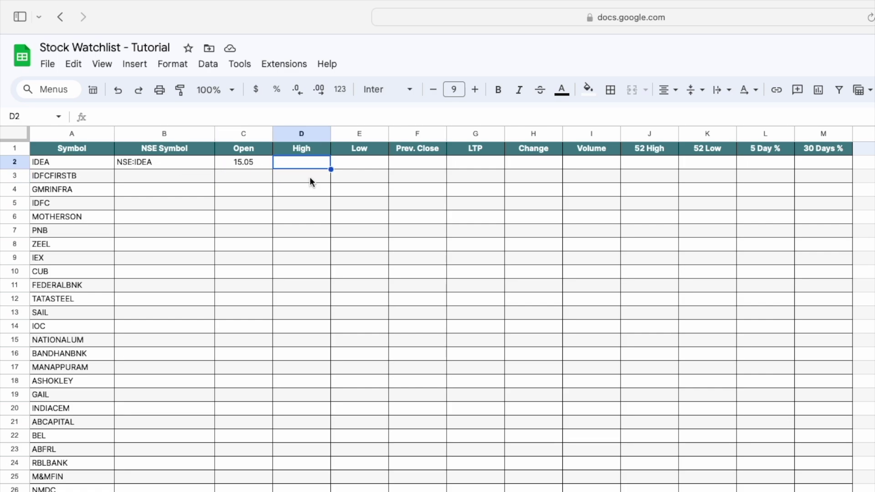
pyautogui.write('=goo')
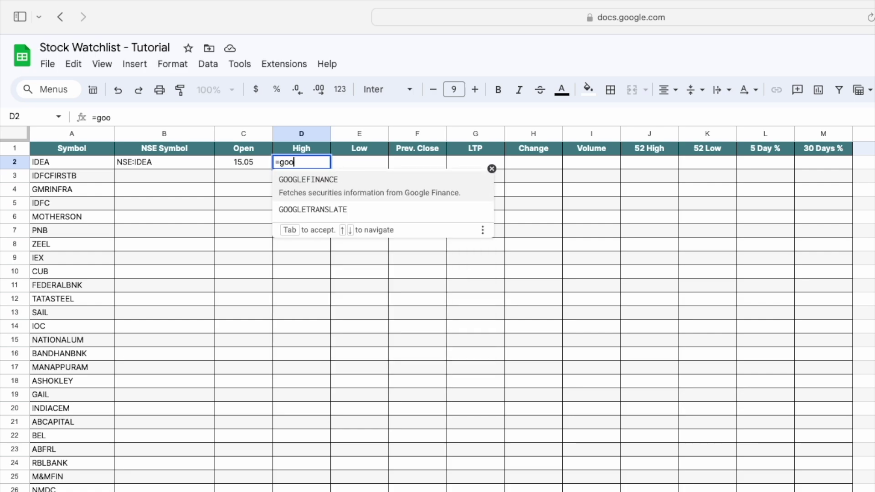
pyautogui.press('Tab')
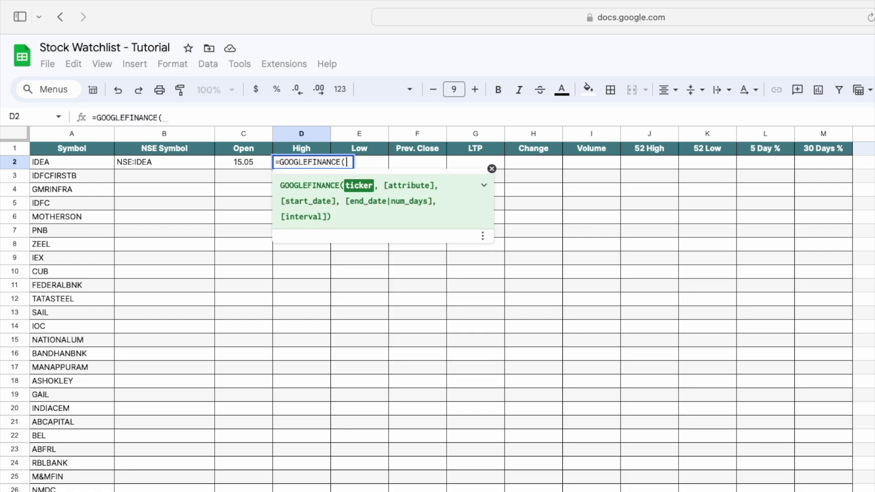
pyautogui.click(199, 164)
pyautogui.write(',')
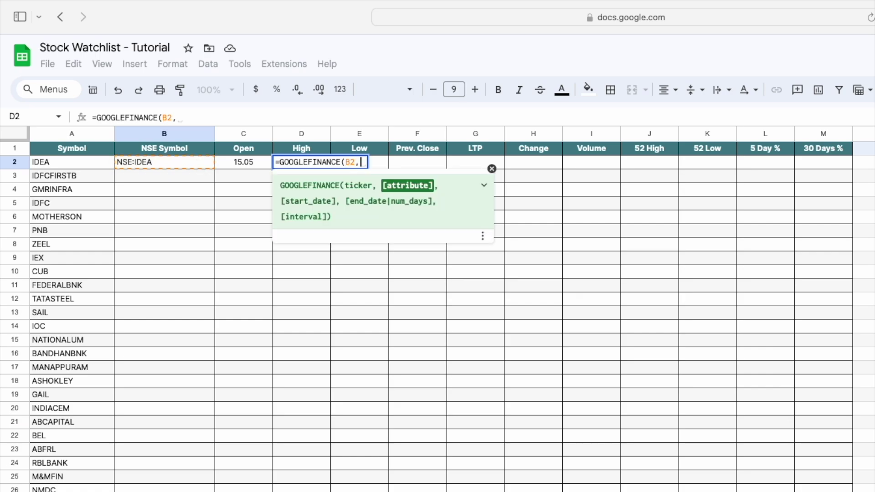
pyautogui.write('"HIGH"')
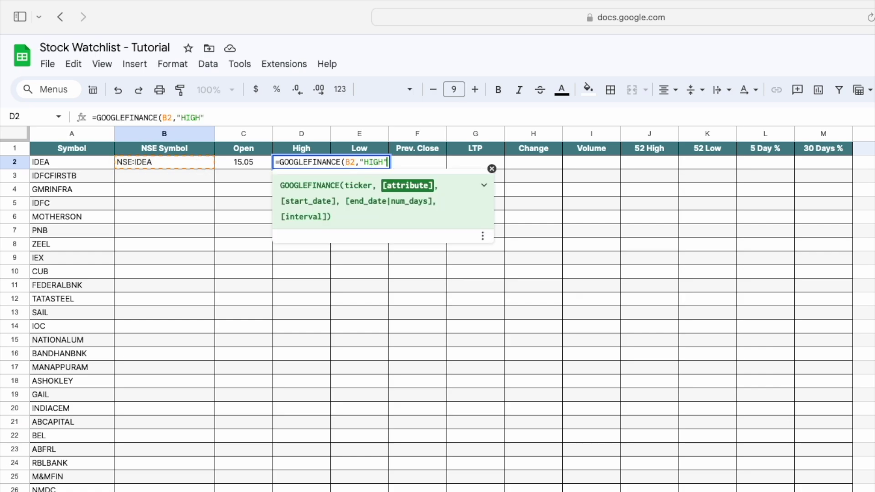
pyautogui.write(')')
pyautogui.press('Return')
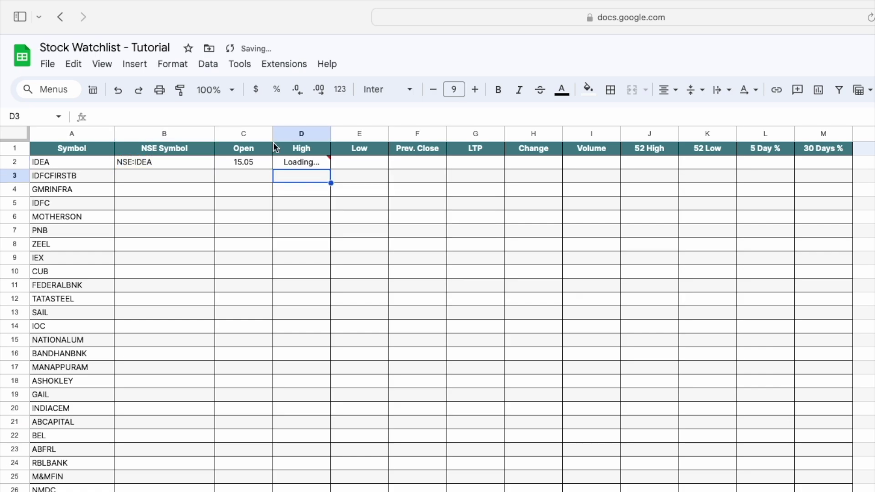
# Step: Enter =GOOGLEFINANCE(B2,"LOW") in E2 to fetch the day's low price
pyautogui.click(357, 164)
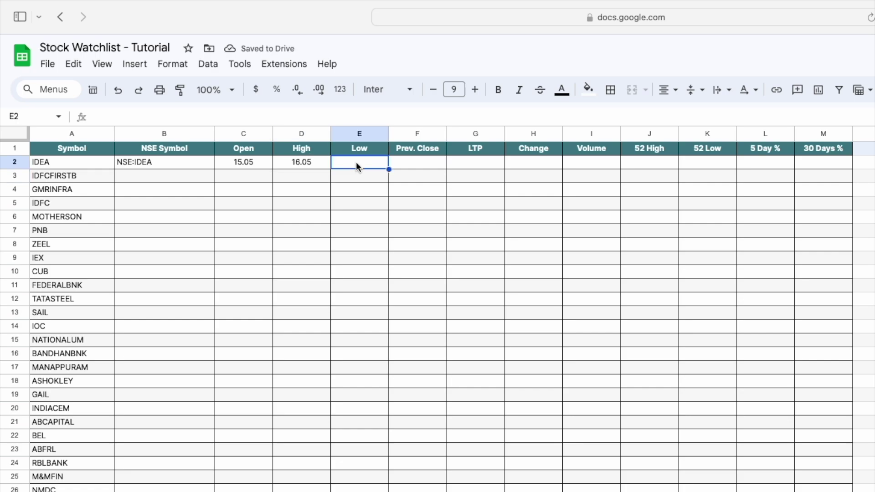
pyautogui.write('=goo')
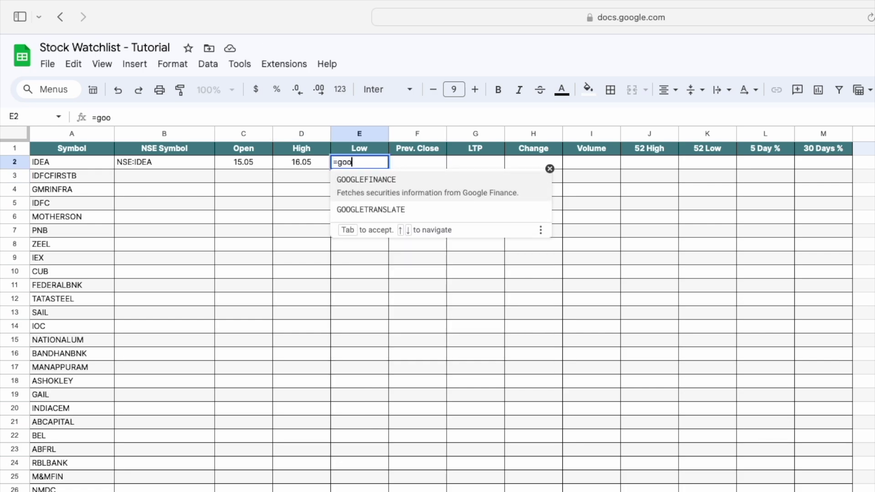
pyautogui.press('Tab')
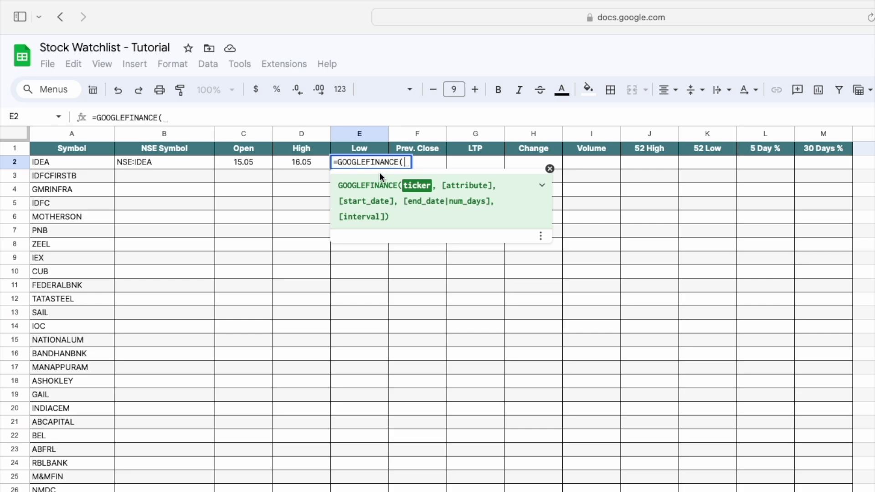
pyautogui.click(191, 164)
pyautogui.write(',')
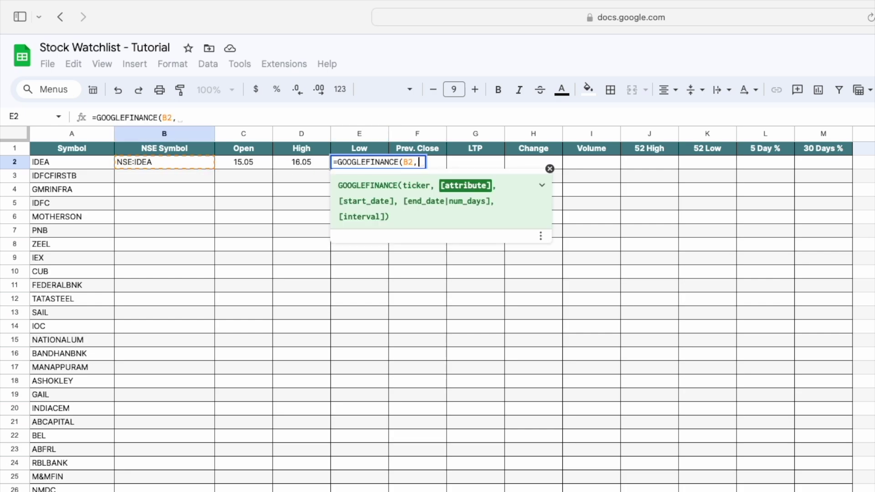
pyautogui.write('"LOW")')
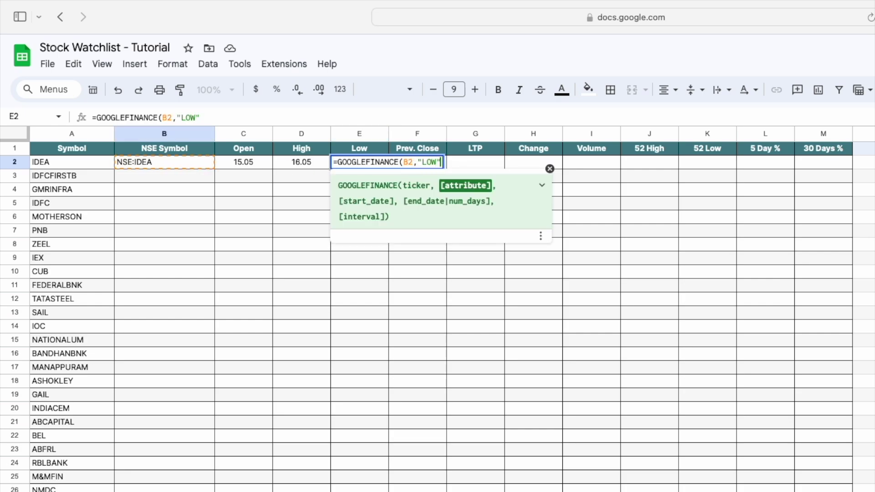
pyautogui.press('Return')
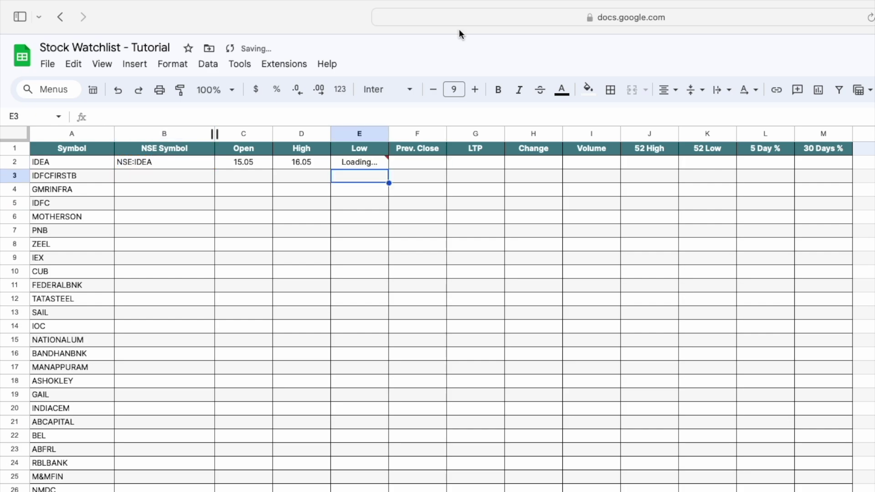
# Step: Enter =GOOGLEFINANCE(B2,"CLOSEYEST") in F2 to fetch the previous closing price
pyautogui.click(426, 165)
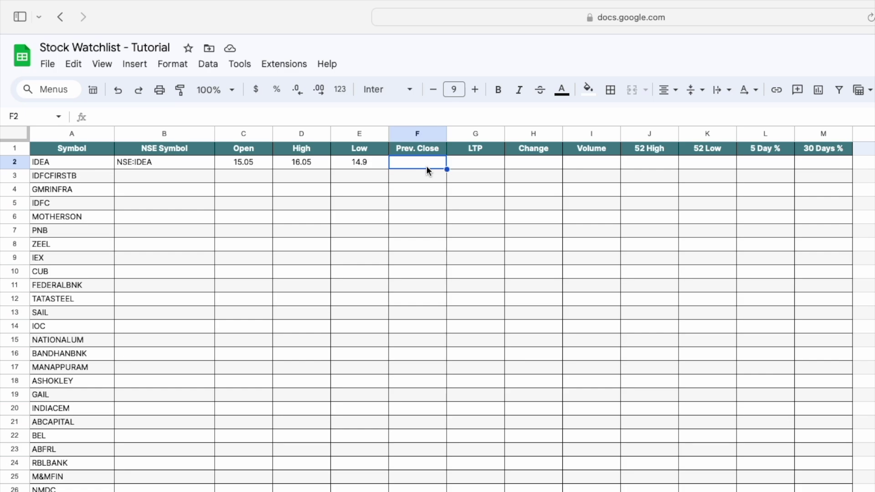
pyautogui.write('=goo')
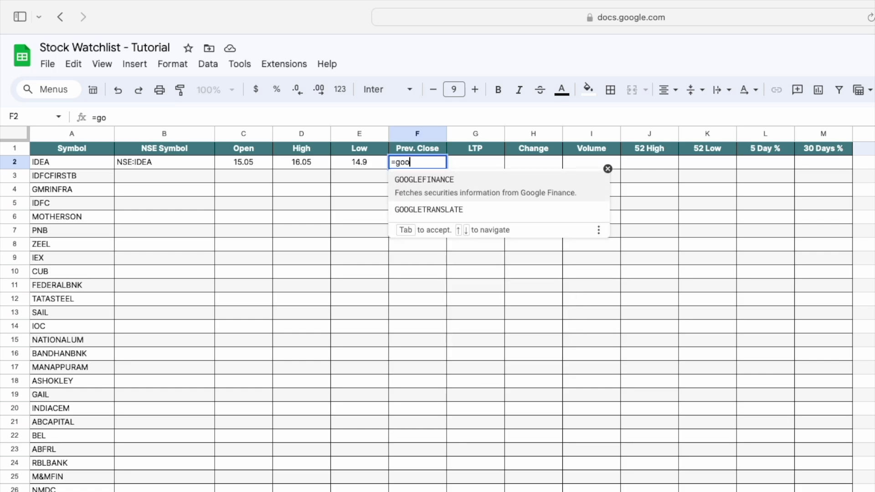
pyautogui.press('Tab')
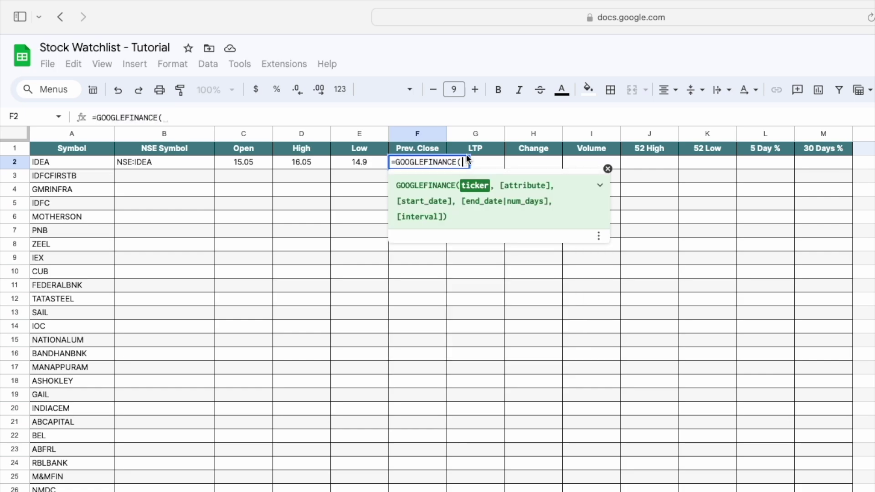
pyautogui.click(179, 165)
pyautogui.write(',"C')
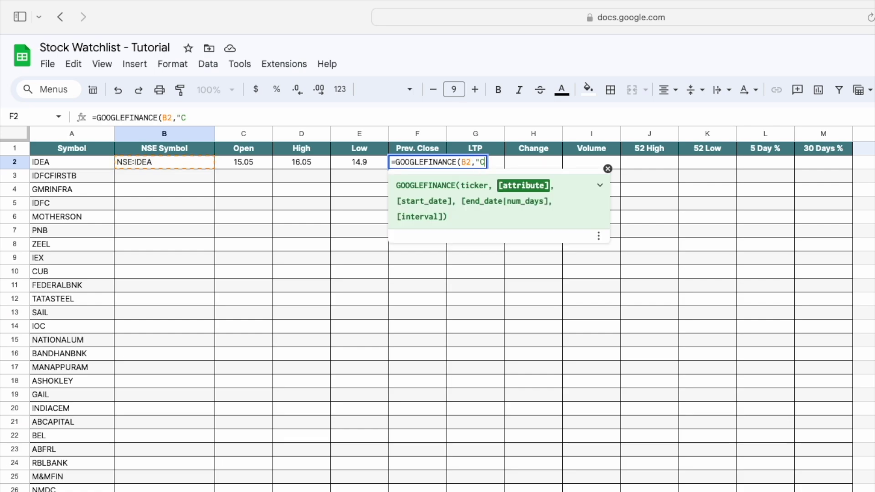
pyautogui.write('LOSEYE')
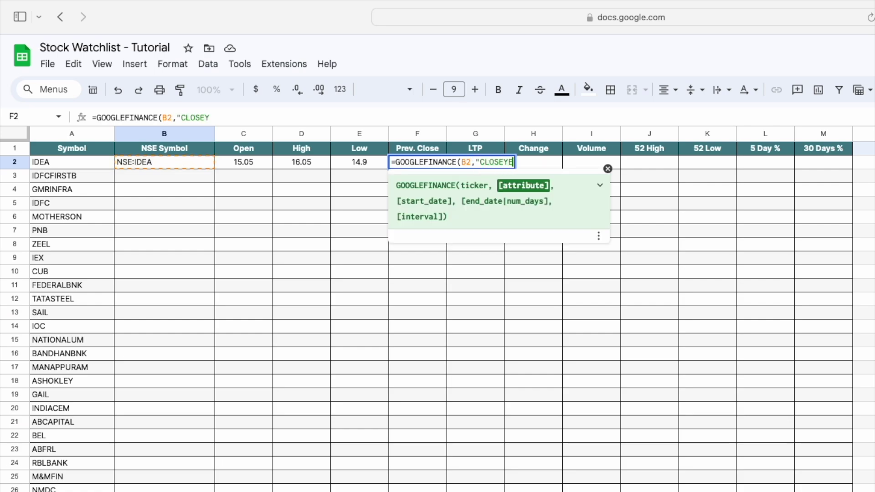
pyautogui.write('ST")')
pyautogui.press('Return')
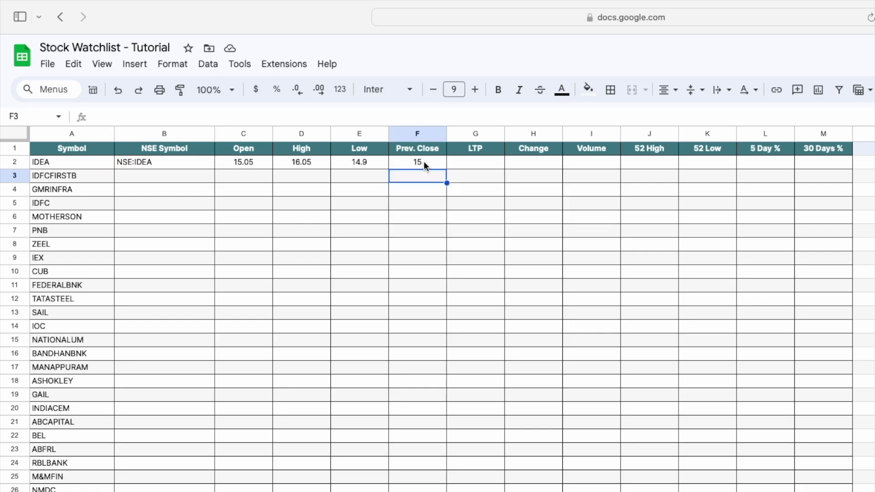
# Step: Enter =GOOGLEFINANCE(B2,"PRICE") in G2 to fetch the last traded price
pyautogui.click(467, 167)
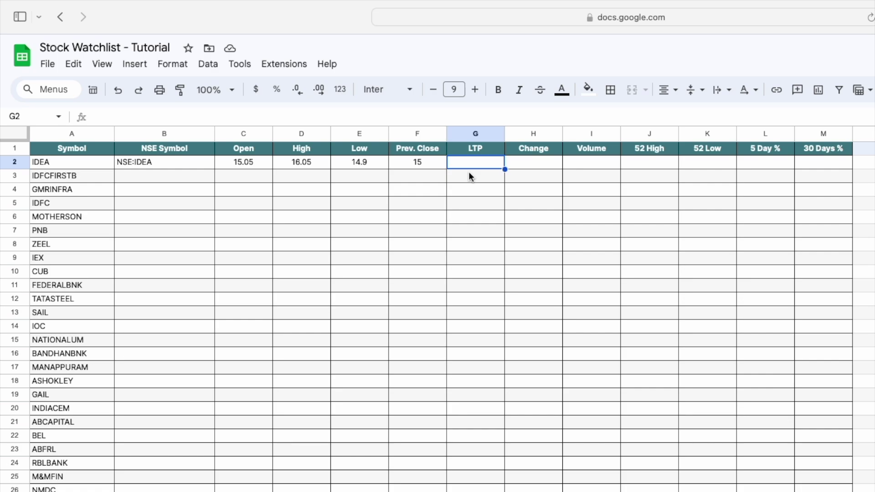
pyautogui.write('=GOOGLEFINANCE(')
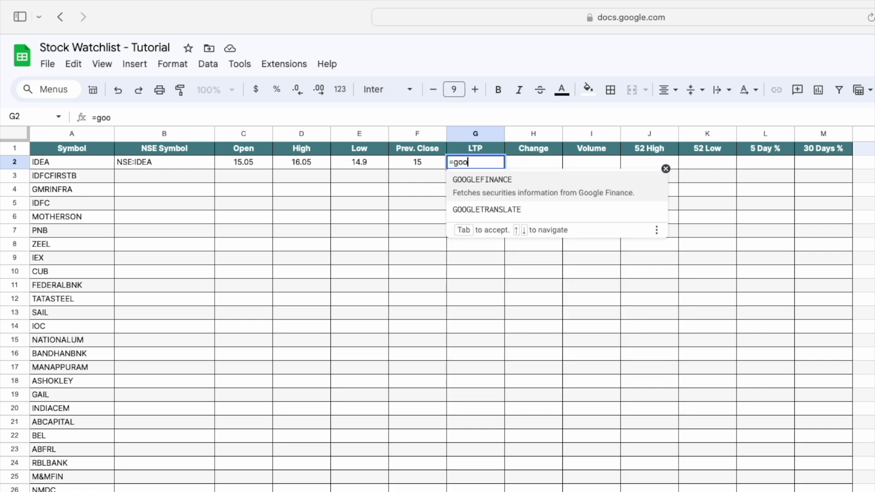
pyautogui.click(191, 166)
pyautogui.write(',"')
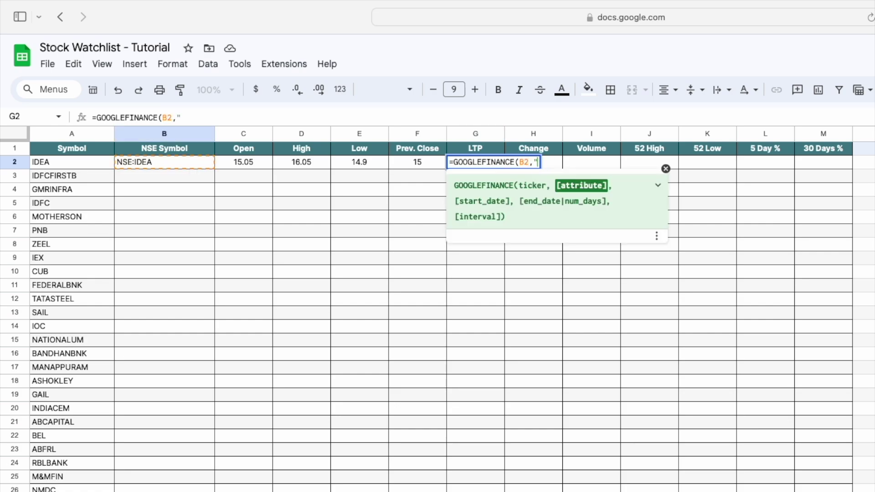
pyautogui.write('PRICE')
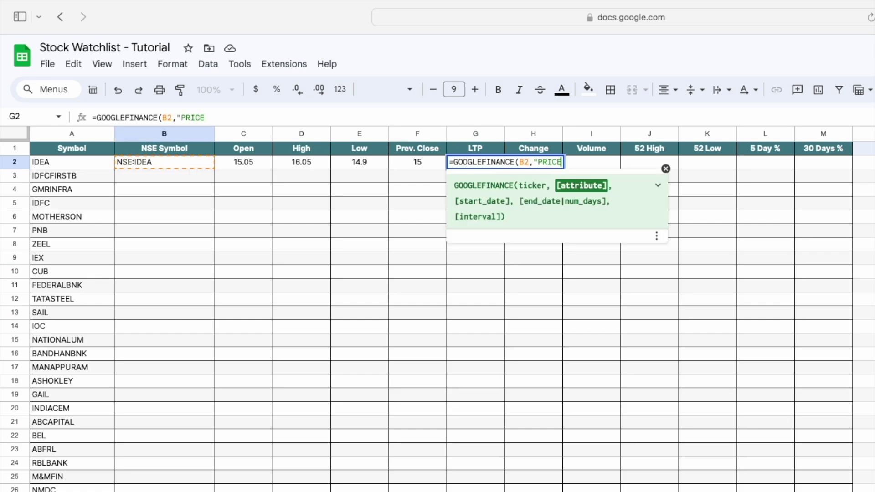
pyautogui.write('")')
pyautogui.press('Return')
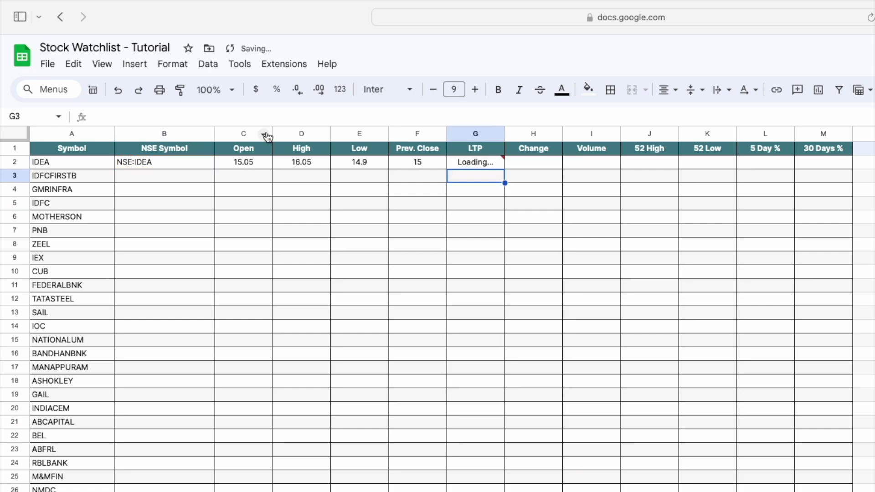
# Step: Enter =GOOGLEFINANCE(B2,"CHANGE") in H2 to fetch the price change
pyautogui.click(534, 166)
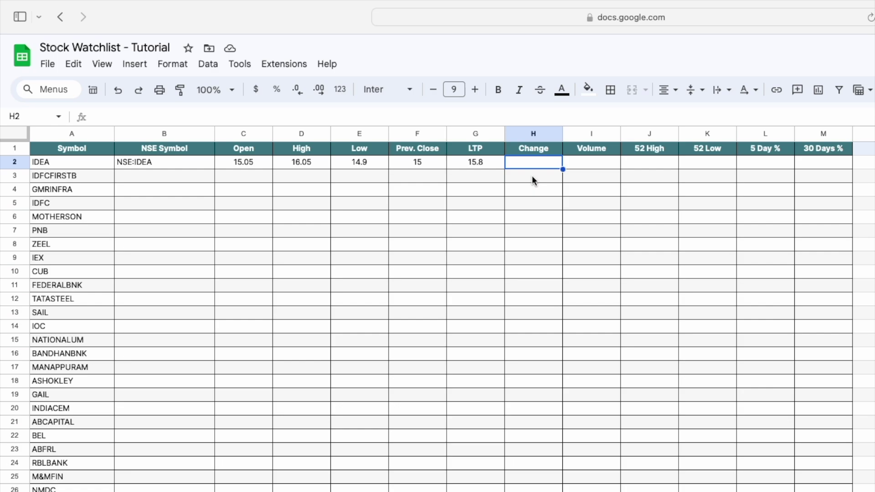
pyautogui.write('=g')
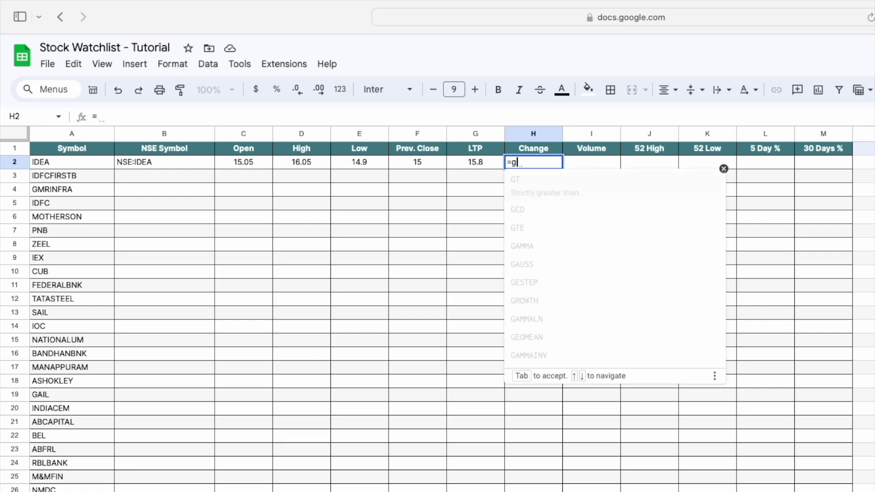
pyautogui.write('oo')
pyautogui.press('Tab')
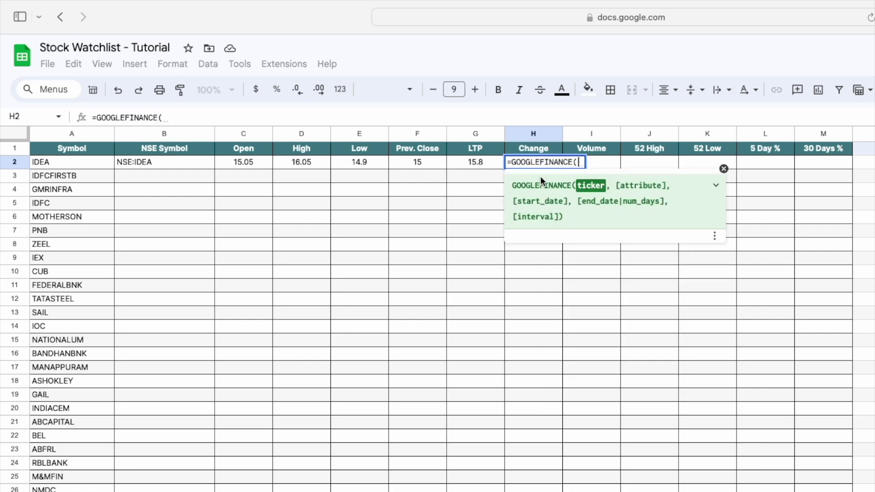
pyautogui.click(196, 164)
pyautogui.write(',')
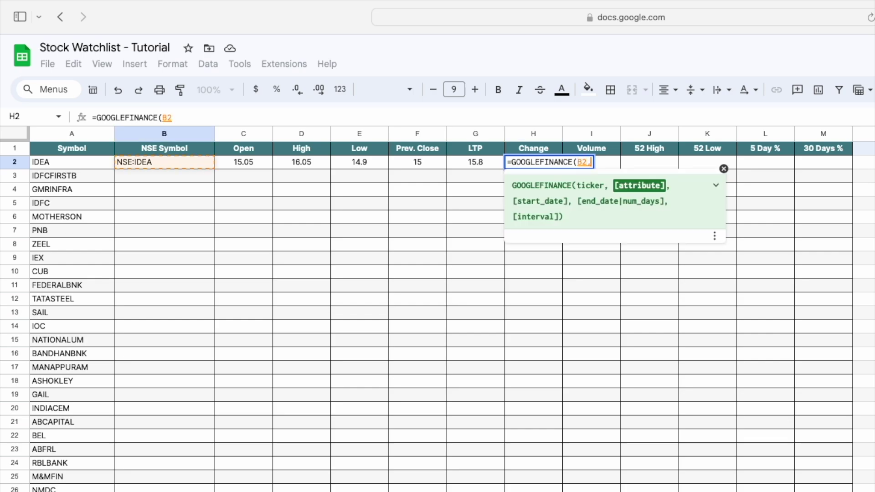
pyautogui.write('"CHAN')
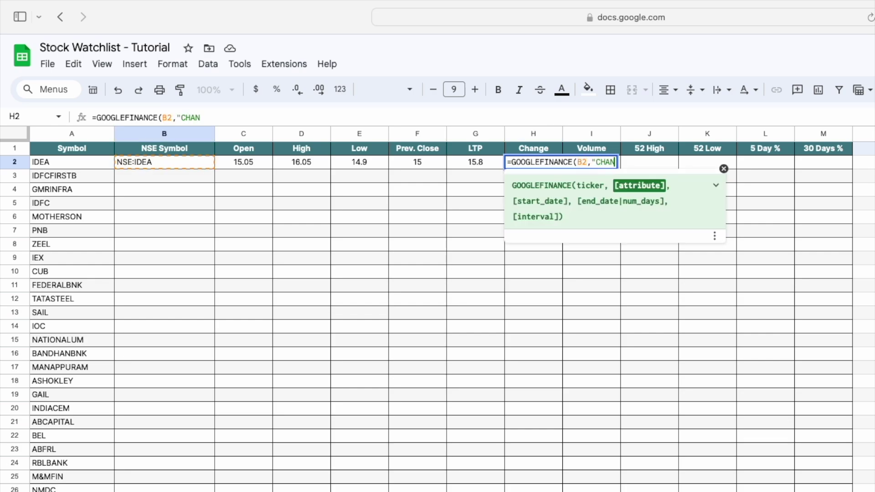
pyautogui.write('GE")')
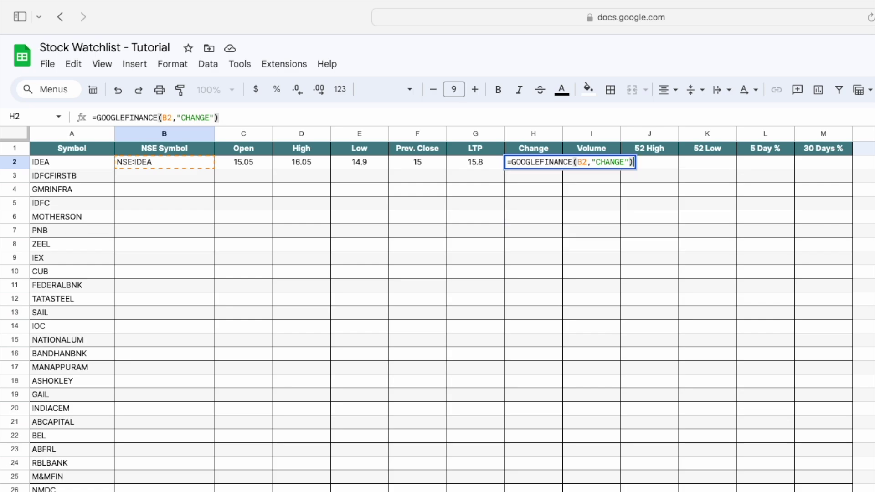
pyautogui.press('Return')
# Step: Enter =GOOGLEFINANCE(B2,"VOLUME") in I2 to fetch the traded volume
pyautogui.click(588, 162)
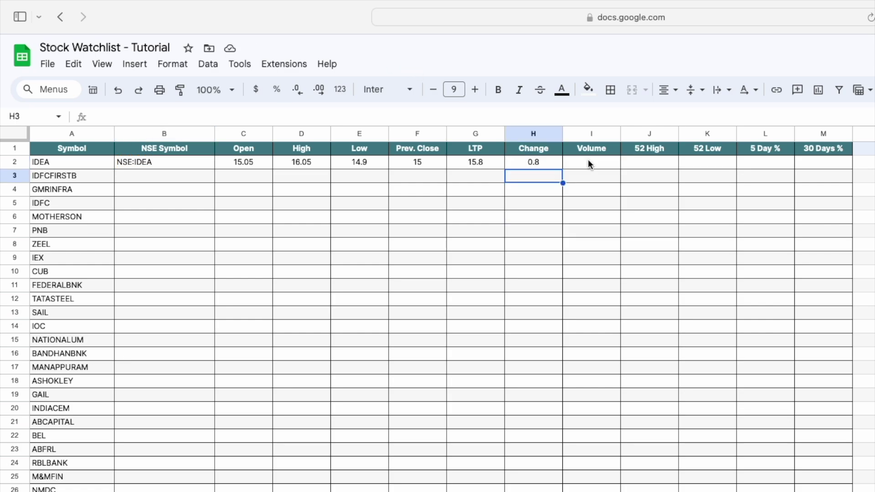
pyautogui.write('=goo')
pyautogui.press('Tab')
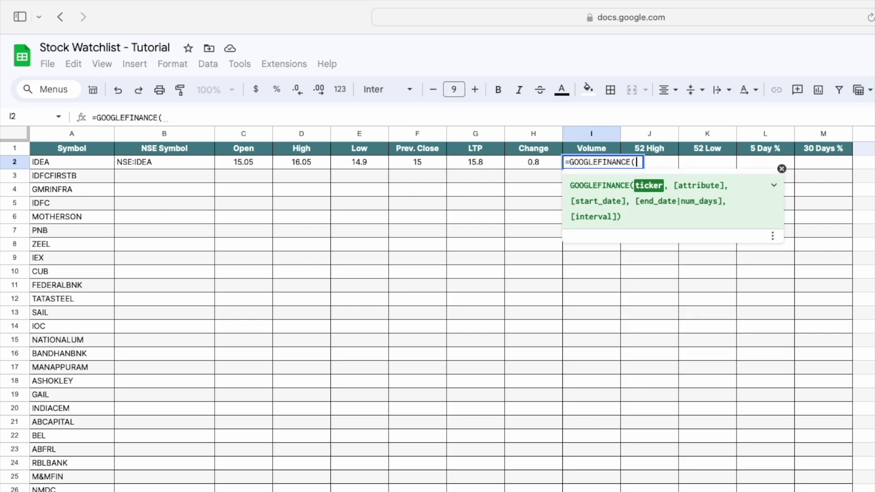
pyautogui.click(168, 162)
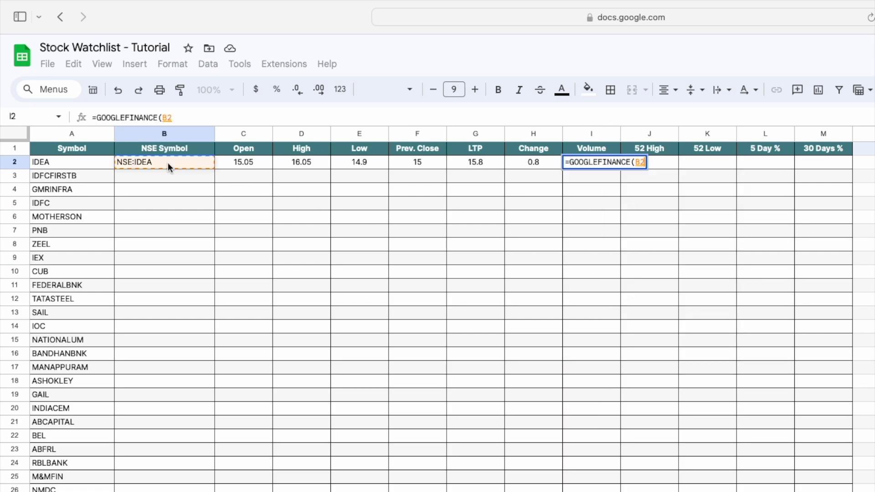
pyautogui.write(',"VOLUME"')
pyautogui.press('Return')
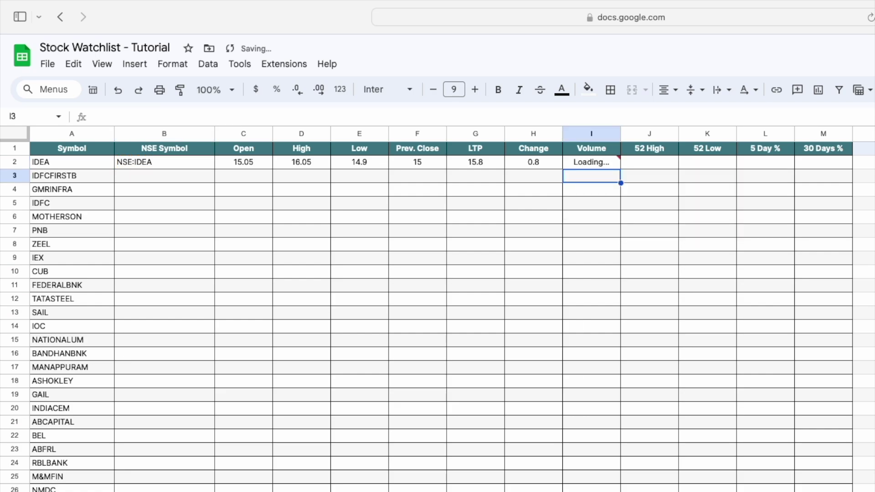
# Step: Enter =GOOGLEFINANCE(B2,"high52") in J2 to fetch the 52-week high
pyautogui.press('Up')
pyautogui.press('Right')
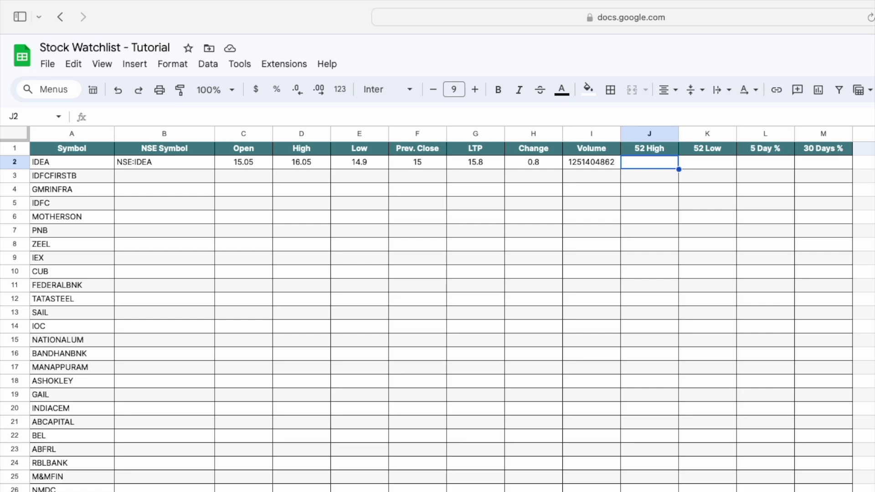
pyautogui.write('=goo')
pyautogui.press('Tab')
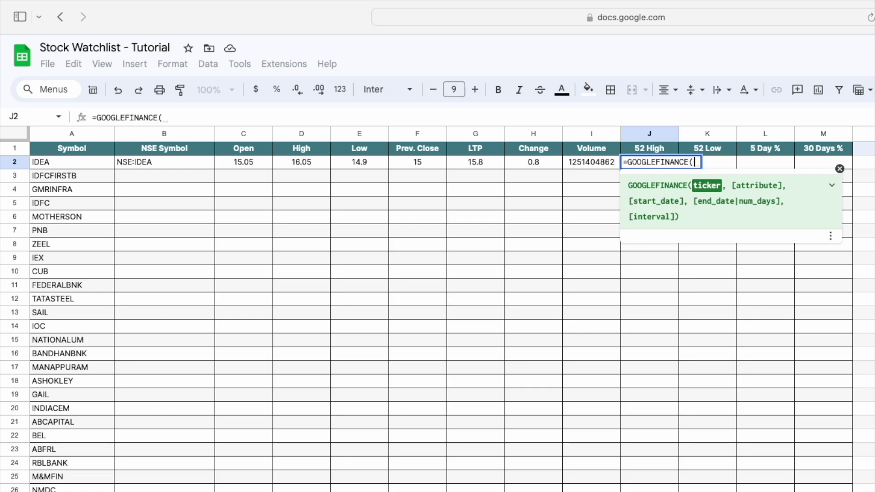
pyautogui.click(190, 163)
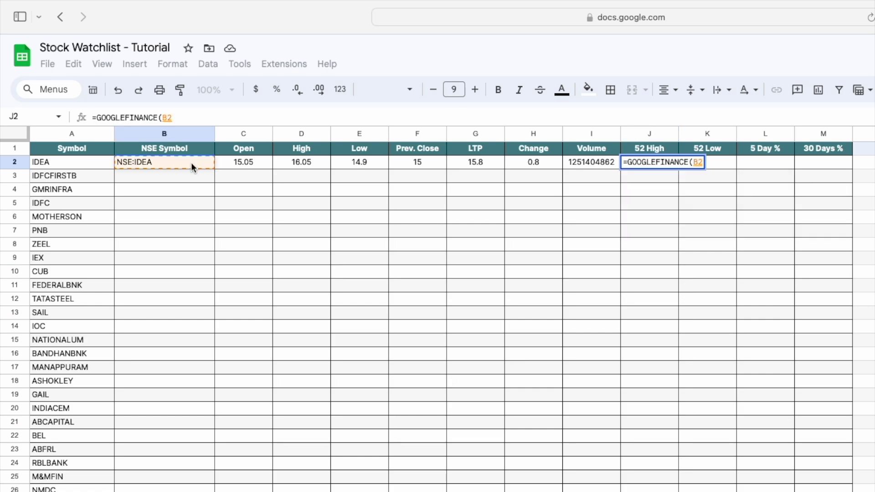
pyautogui.write(',"')
pyautogui.write('high52"')
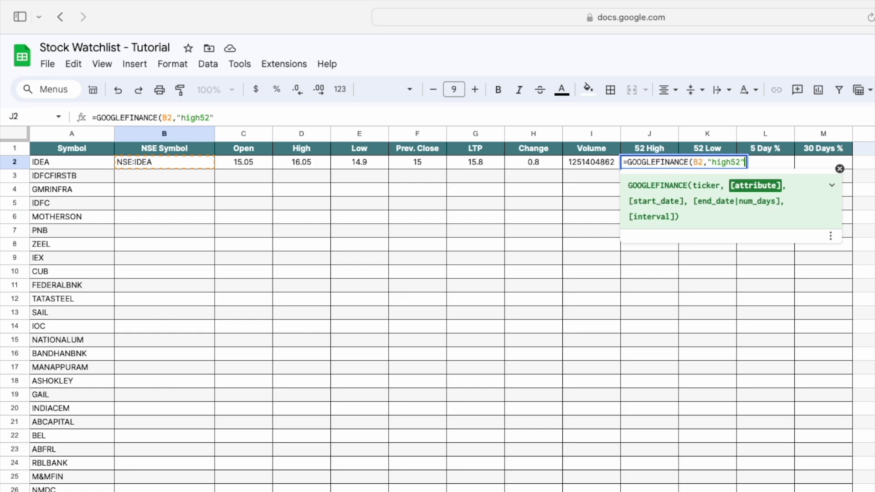
pyautogui.press('Return')
# Step: Enter =GOOGLEFINANCE(B2,"low52") in K2 to fetch the 52-week low
pyautogui.click(707, 162)
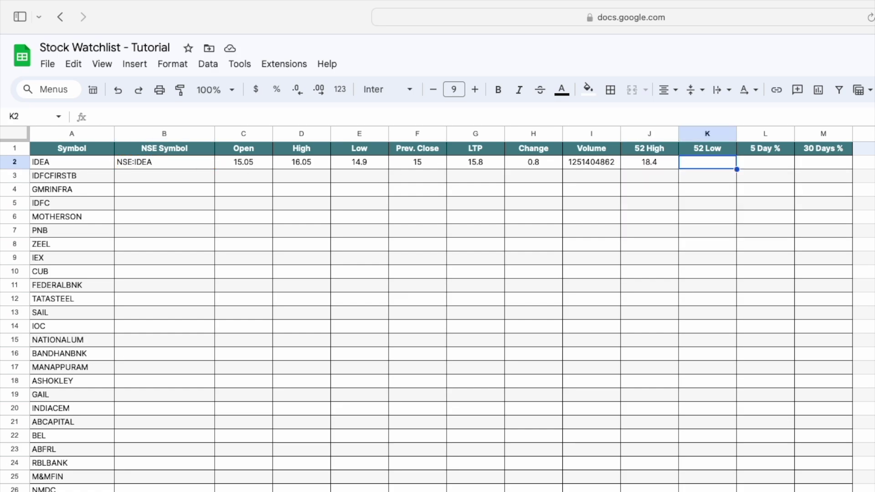
pyautogui.write('=goo')
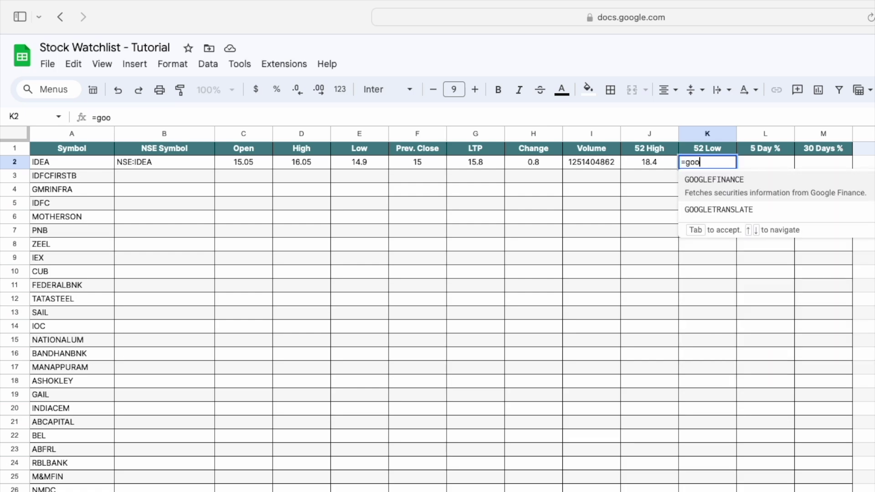
pyautogui.press('Tab')
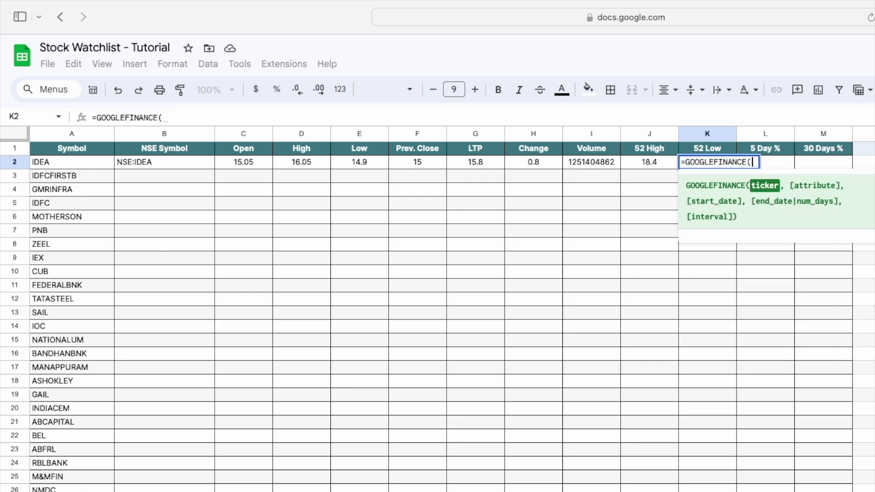
pyautogui.click(165, 165)
pyautogui.write(',"lo')
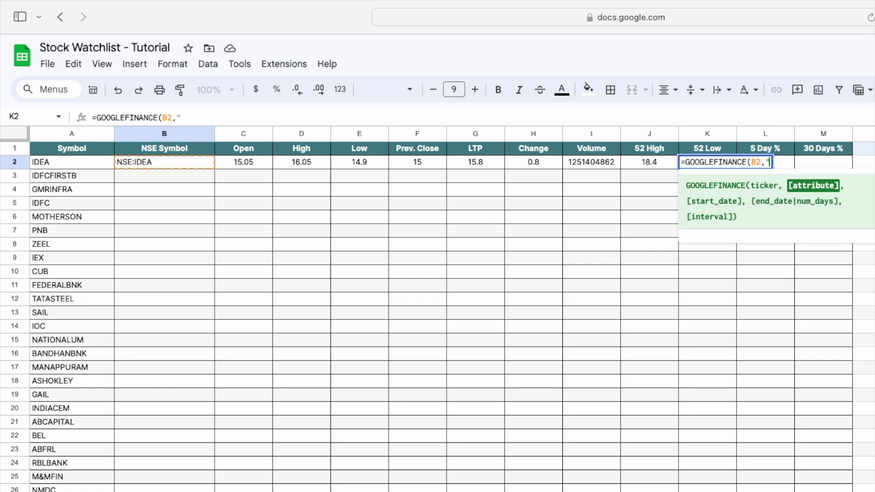
pyautogui.write('w52")')
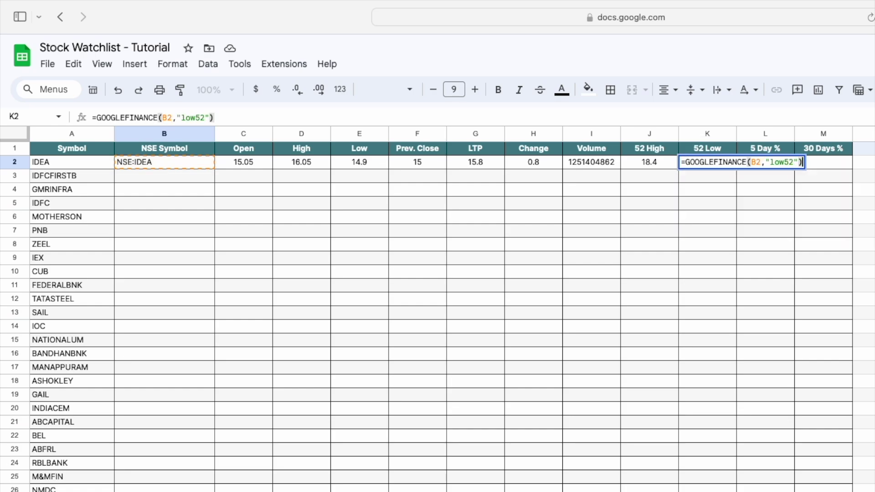
pyautogui.press('Return')
pyautogui.press('Up')
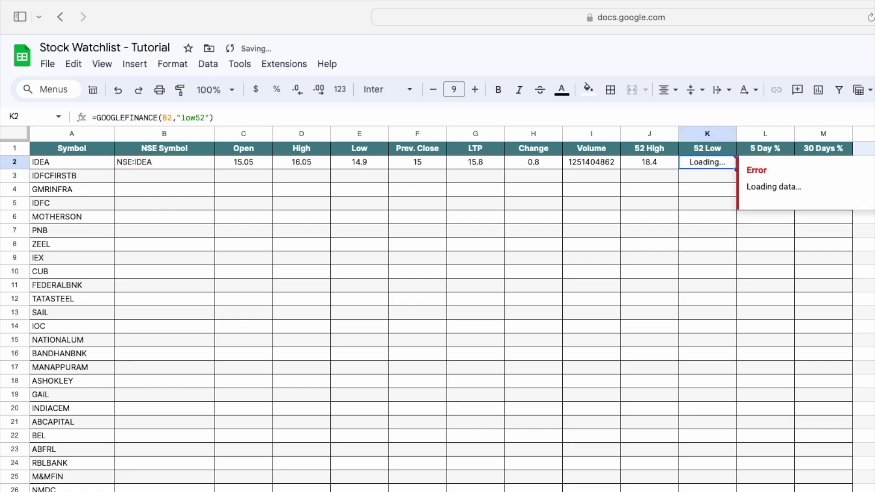
# Step: Begin the 5 Day % formula in L2 with =G2/INDEX(GOOGLEFINANCE(B2,"PRICE", to divide the LTP by a historical price
pyautogui.press('Right')
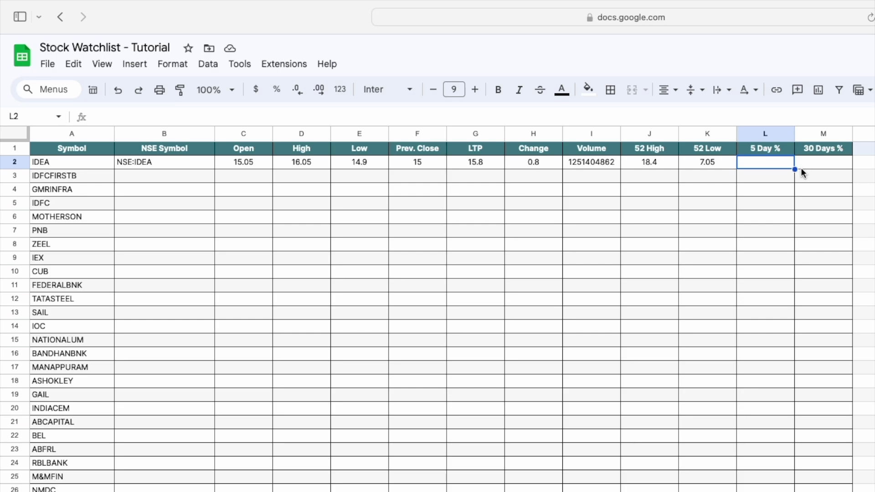
pyautogui.write('=')
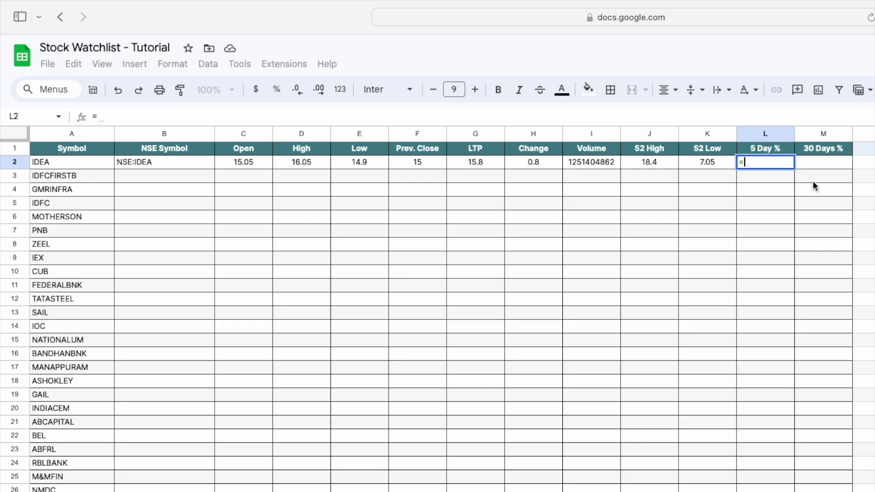
pyautogui.click(473, 163)
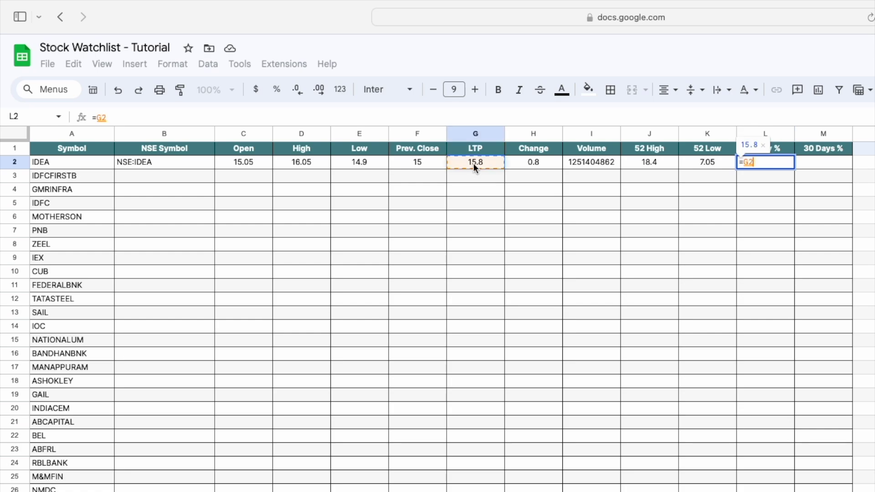
pyautogui.write('/')
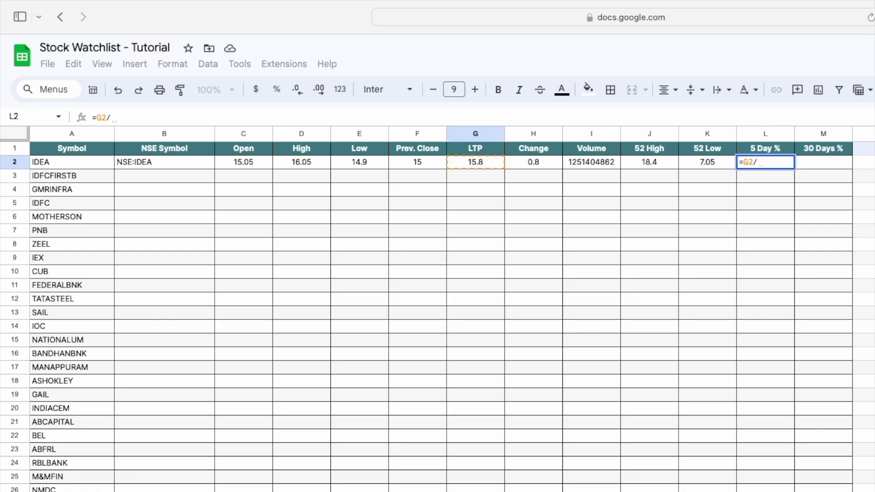
pyautogui.write('inde')
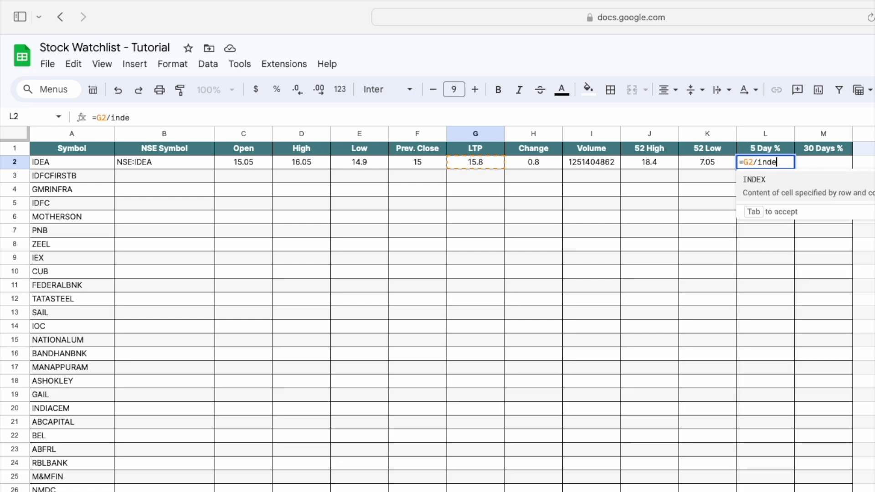
pyautogui.press('Tab')
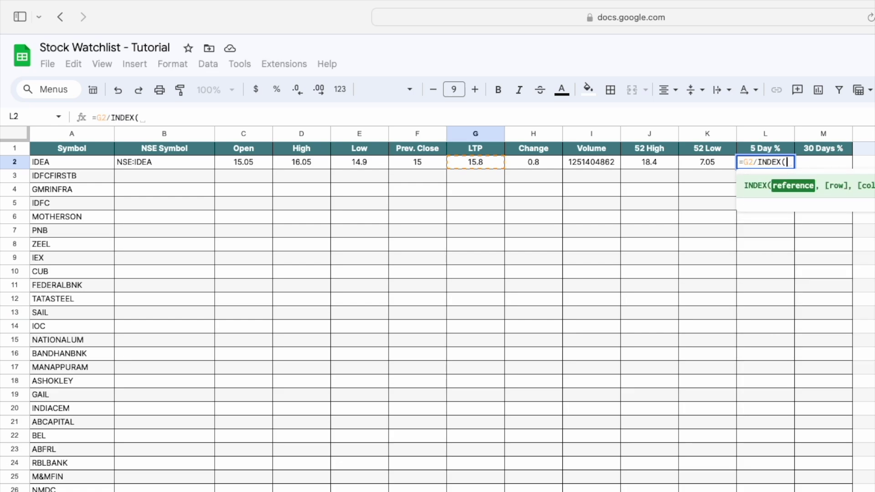
pyautogui.write('goo')
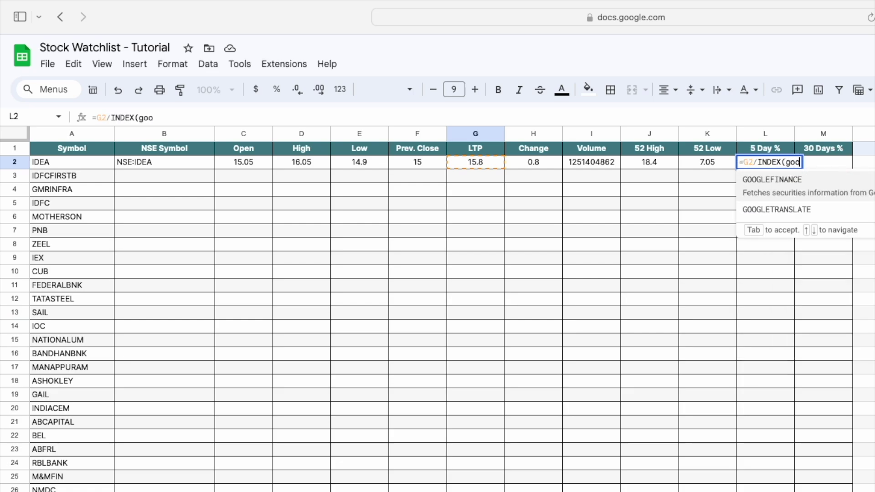
pyautogui.press('Tab')
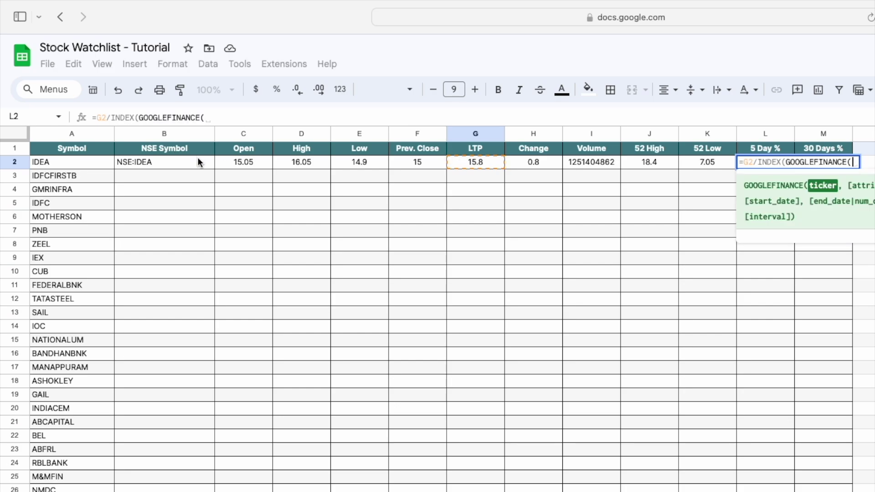
pyautogui.click(175, 163)
pyautogui.write(',')
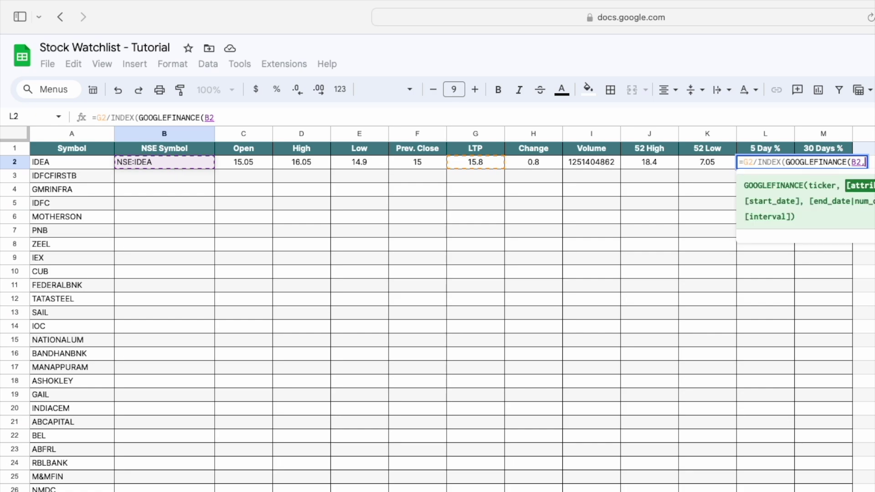
pyautogui.write('"PR')
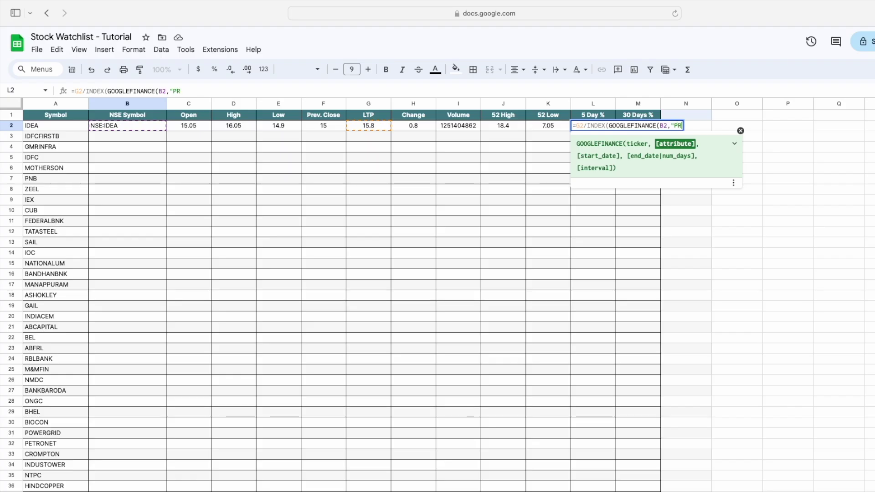
pyautogui.write('ICE",')
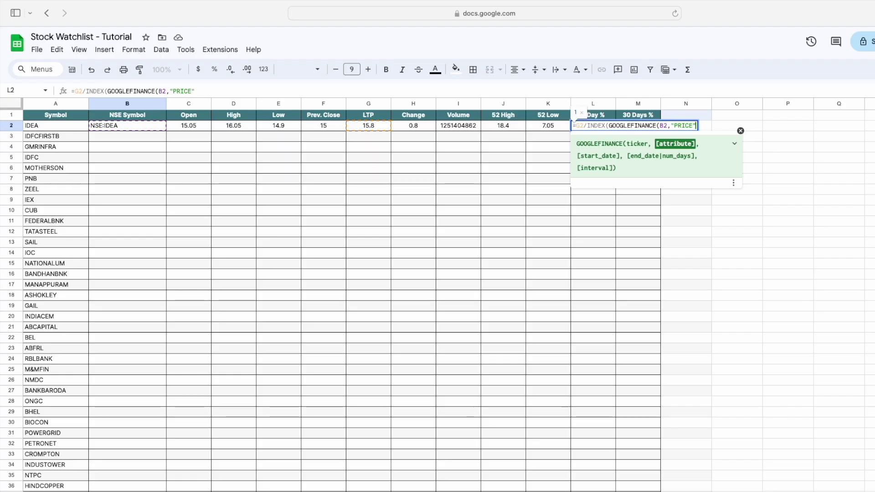
# Step: Complete the L2 formula with WORKDAY(TODAY(),-5)),2,2)-1 to calculate the change over five working days
pyautogui.write('work')
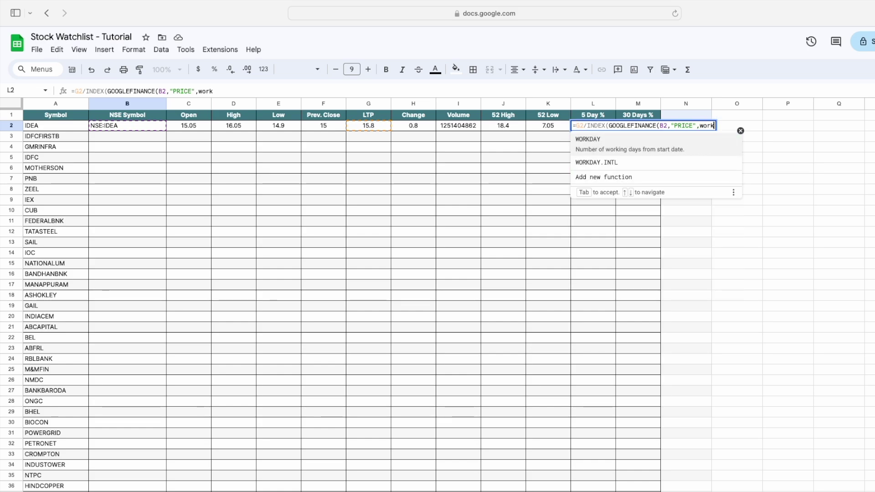
pyautogui.press('Tab')
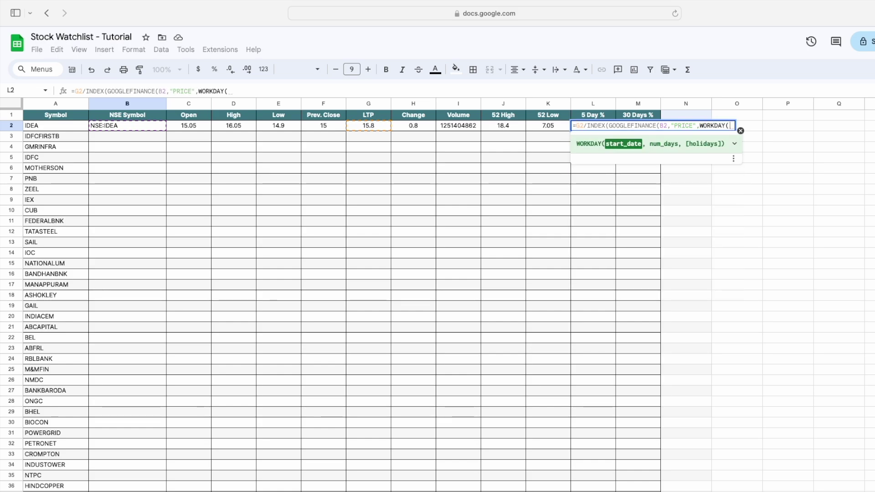
pyautogui.write('today')
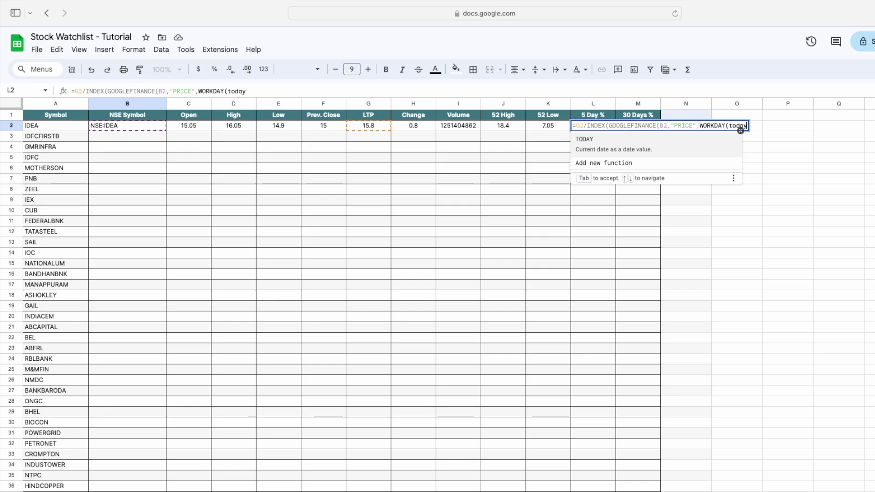
pyautogui.press('Tab')
pyautogui.write(')')
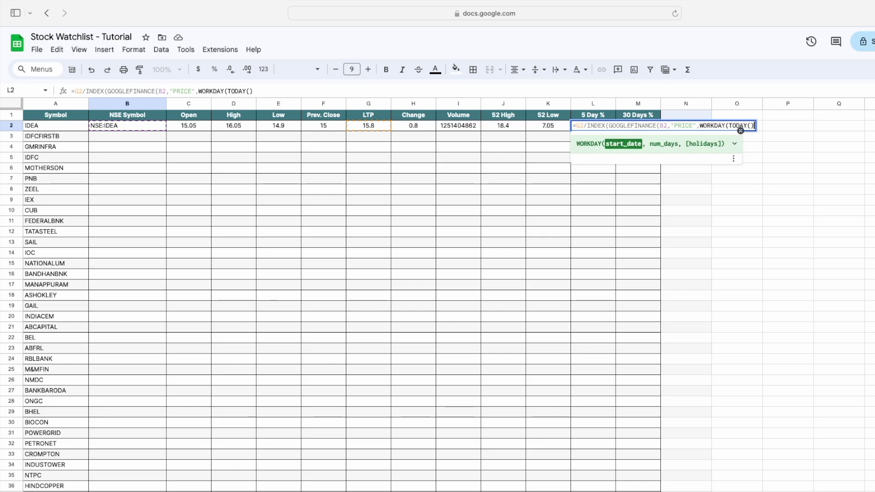
pyautogui.write(',')
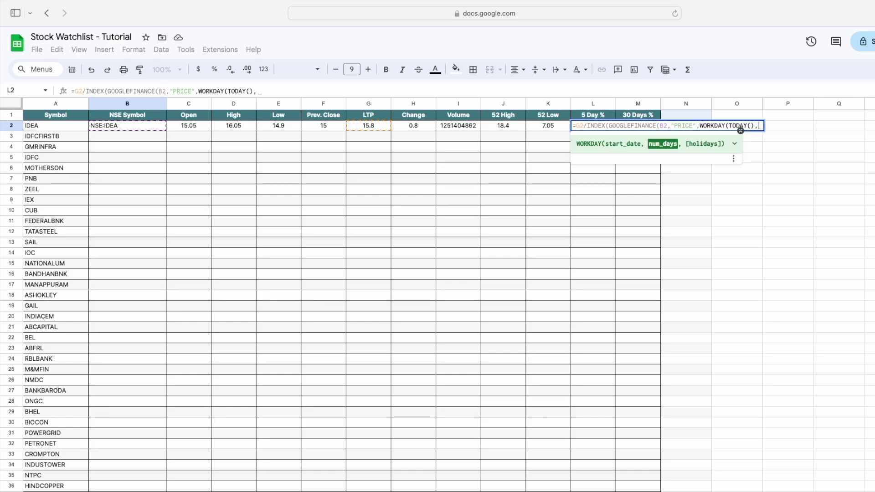
pyautogui.write('-5)),')
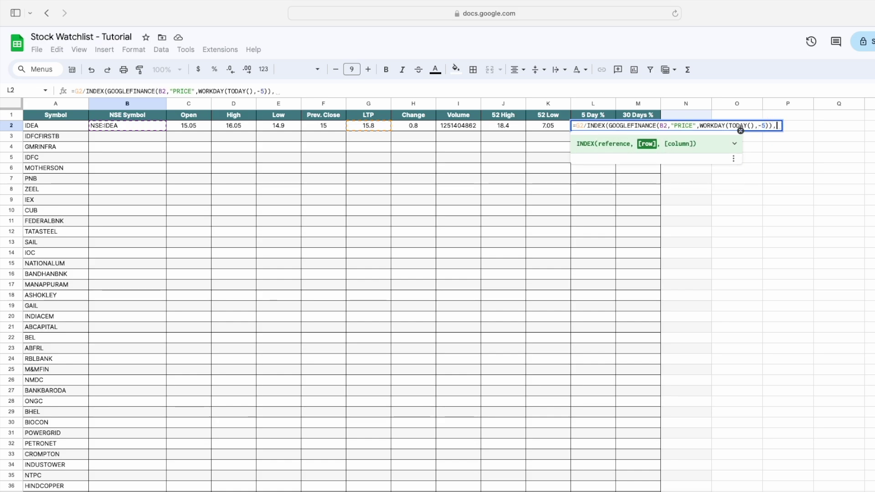
pyautogui.write('2')
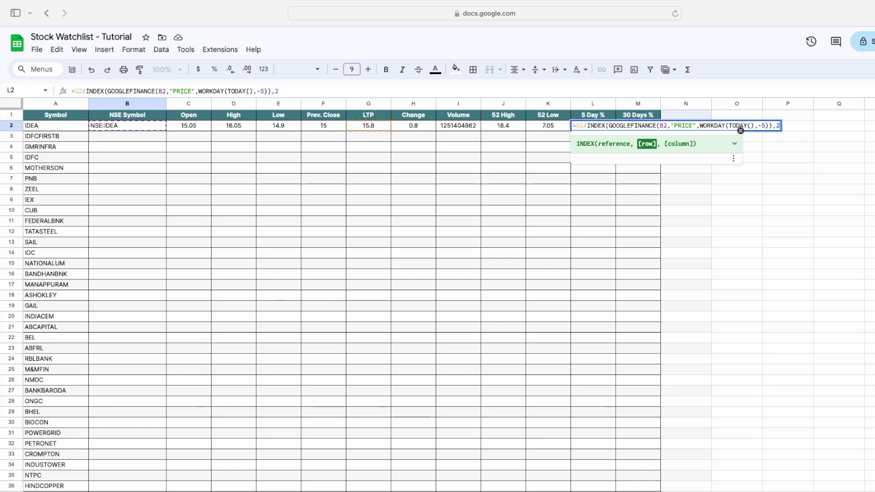
pyautogui.write(',2')
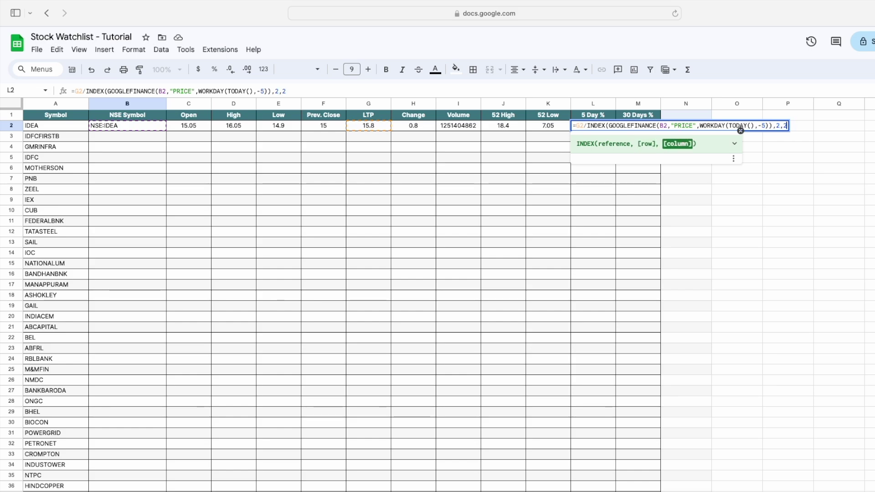
pyautogui.write(')-1')
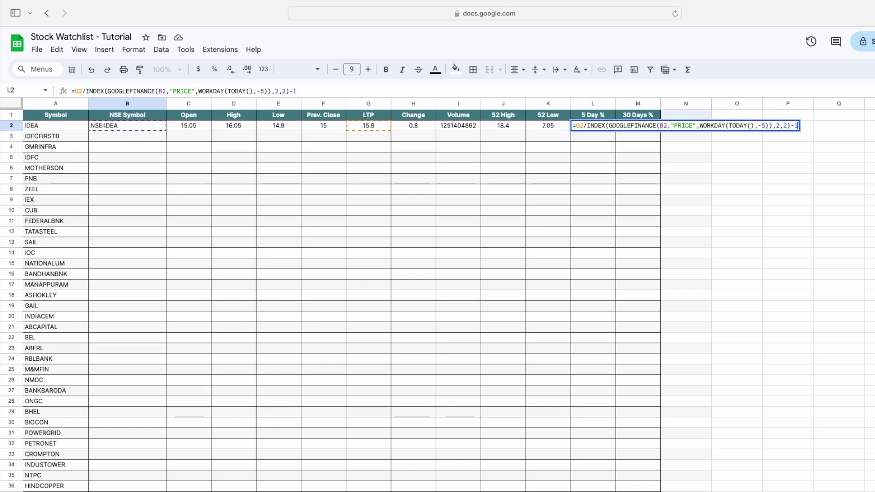
pyautogui.press('Return')
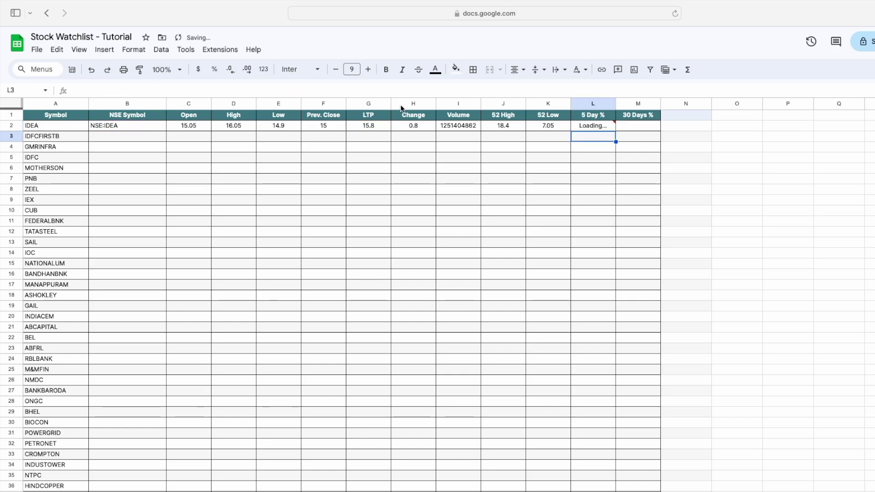
# Step: Copy the 5 Day % formula from L2 into M2 and change its WORKDAY offset to -30
pyautogui.click(578, 121)
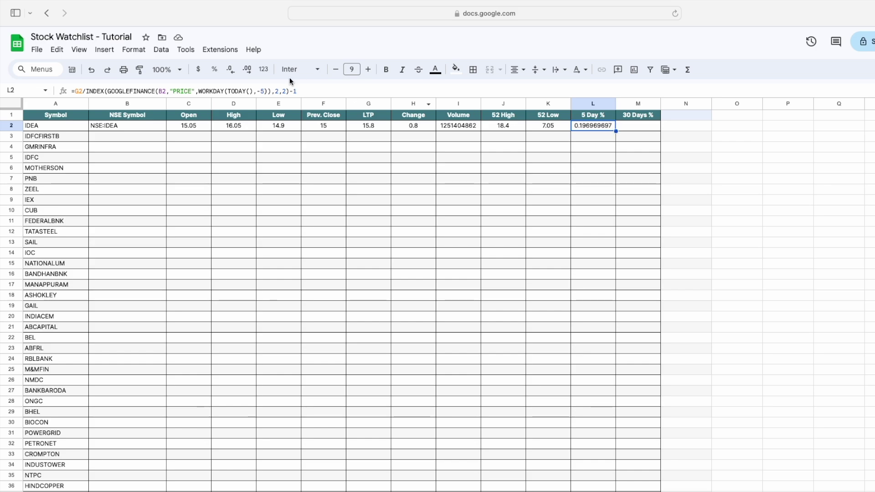
pyautogui.click(312, 90)
pyautogui.press('super+a')
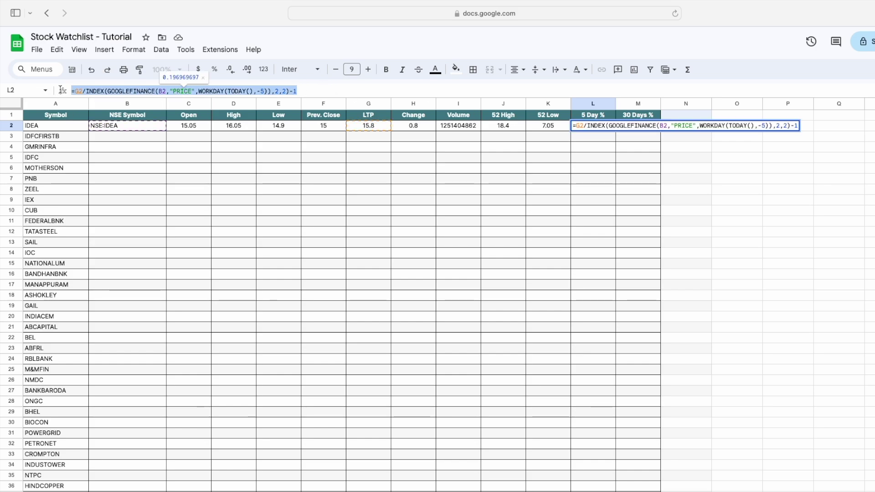
pyautogui.press('super+c')
pyautogui.press('Tab')
pyautogui.doubleClick(643, 130)
pyautogui.press('super+v')
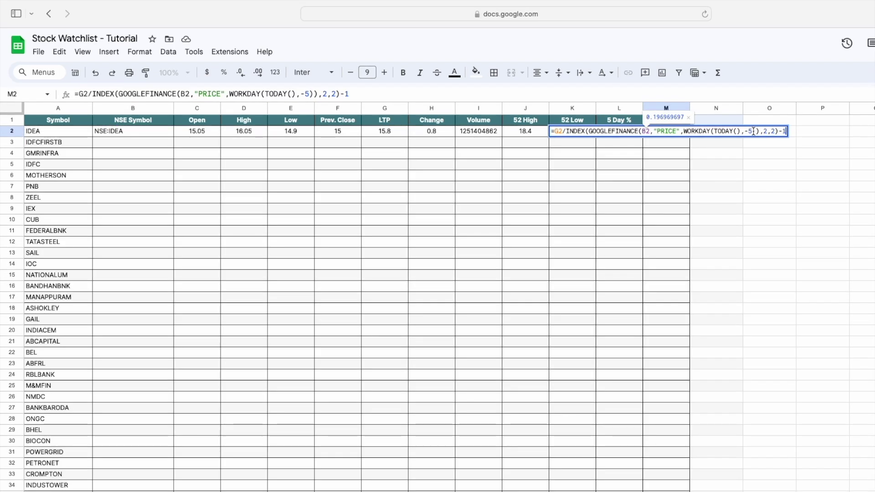
pyautogui.doubleClick(750, 132)
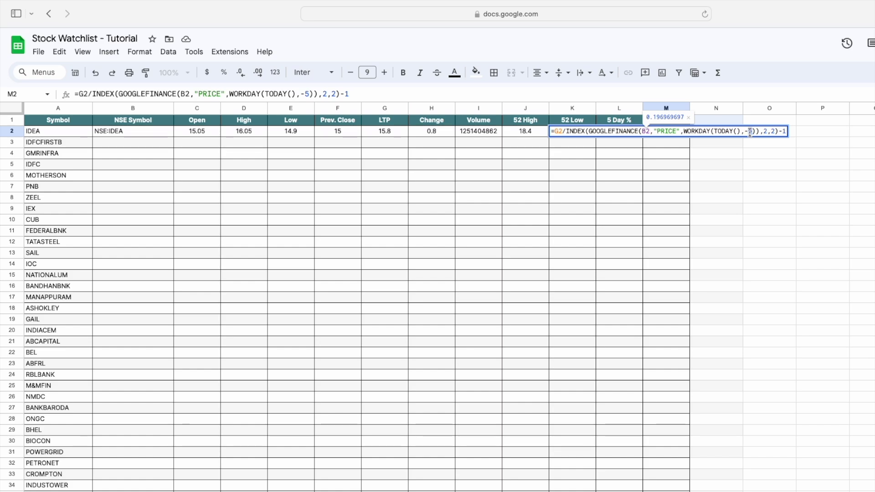
pyautogui.write('30')
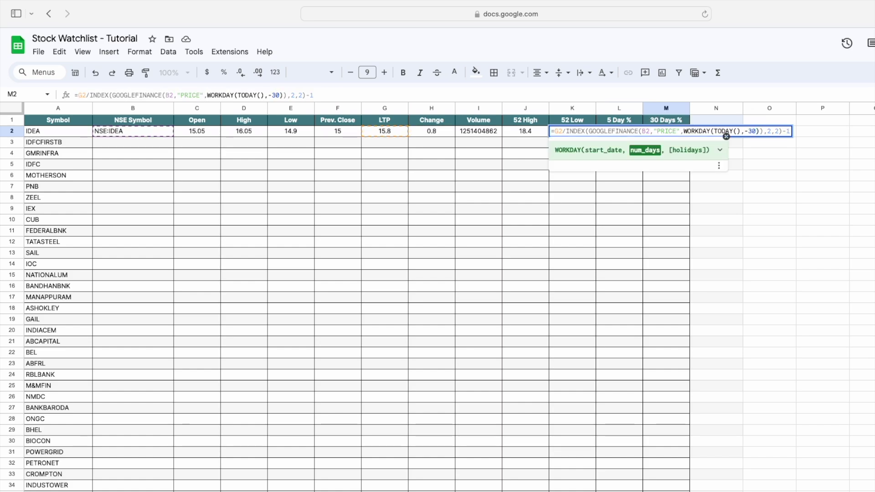
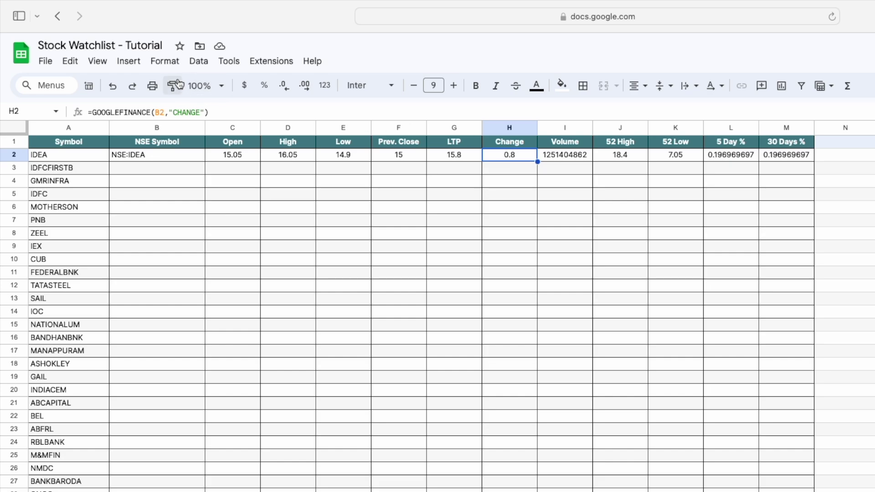
# Step: Enter the custom number format +#,##0.00;-#,##0.00;- for the Change value in H2
pyautogui.click(162, 63)
pyautogui.moveTo(256, 115)
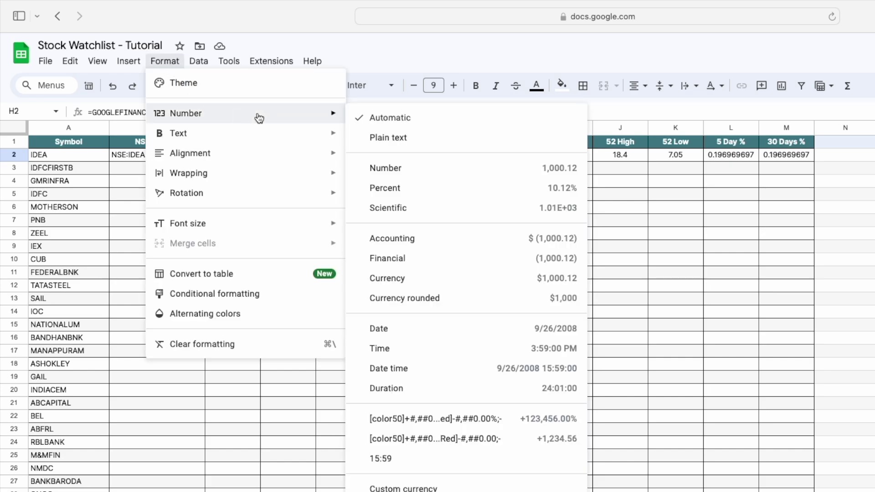
pyautogui.click(403, 491)
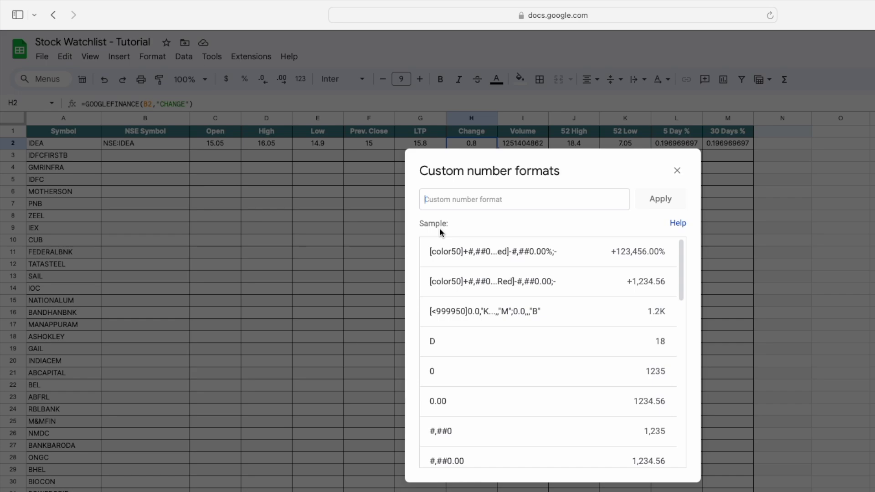
pyautogui.write('+')
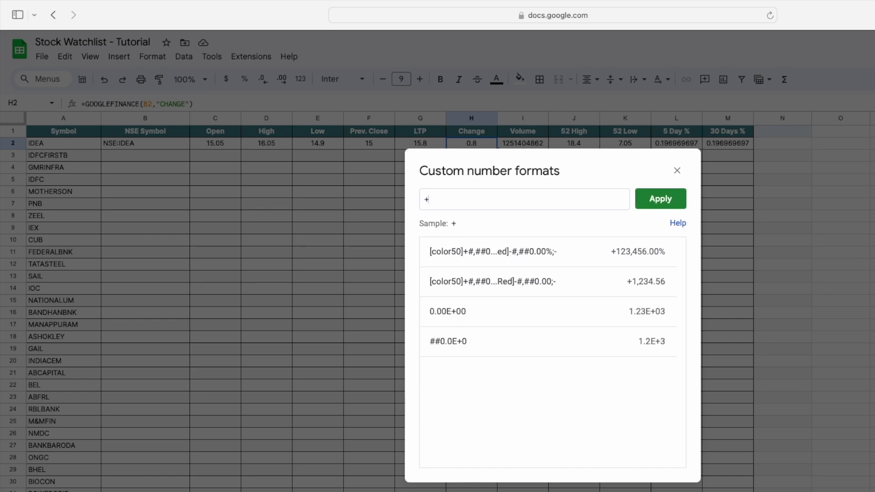
pyautogui.write('#,##0')
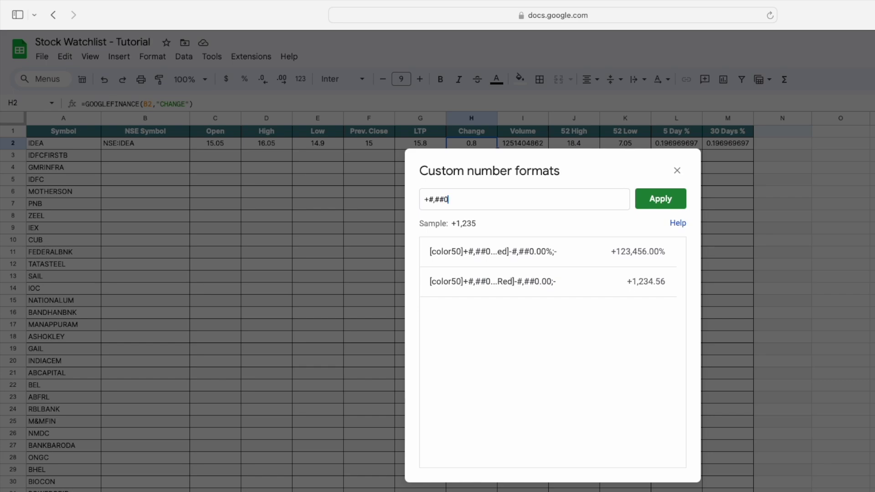
pyautogui.write('.00;')
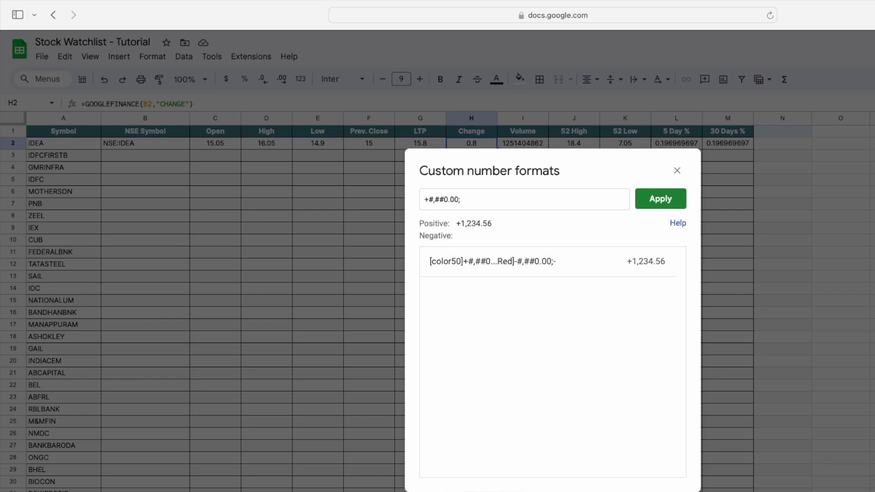
pyautogui.write('-')
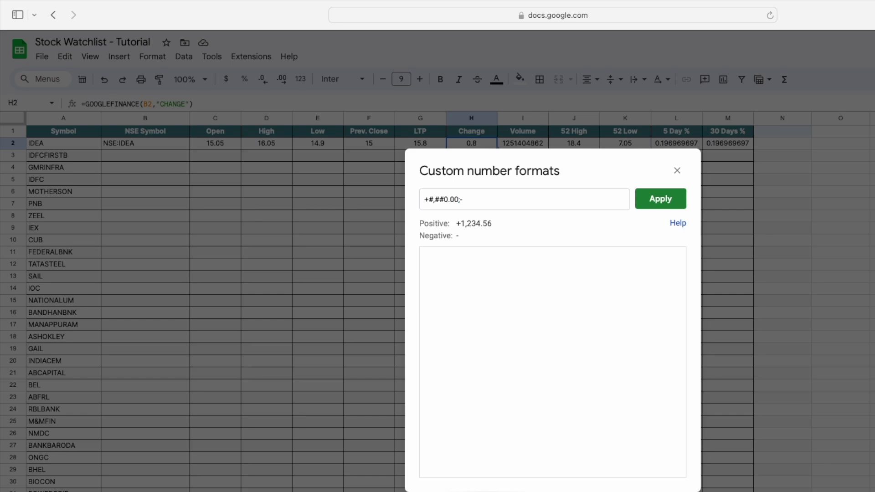
pyautogui.write('#,##0.00')
pyautogui.write(';-')
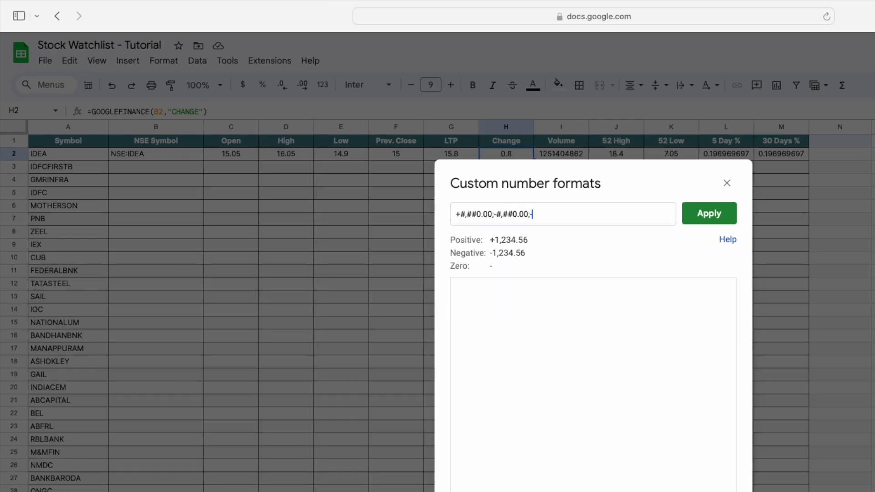
pyautogui.press('BackSpace')
pyautogui.write('-')
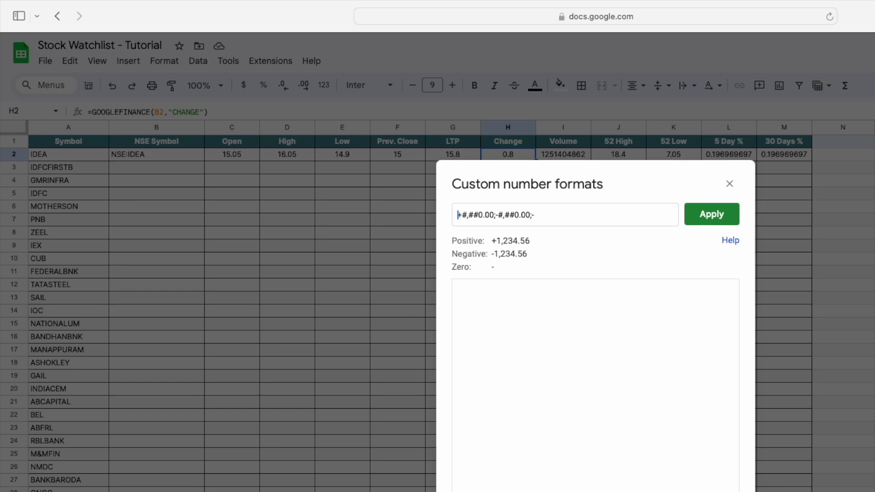
# Step: Prefix the format's positive section with [color50] and its negative section with [red]
pyautogui.write('[col')
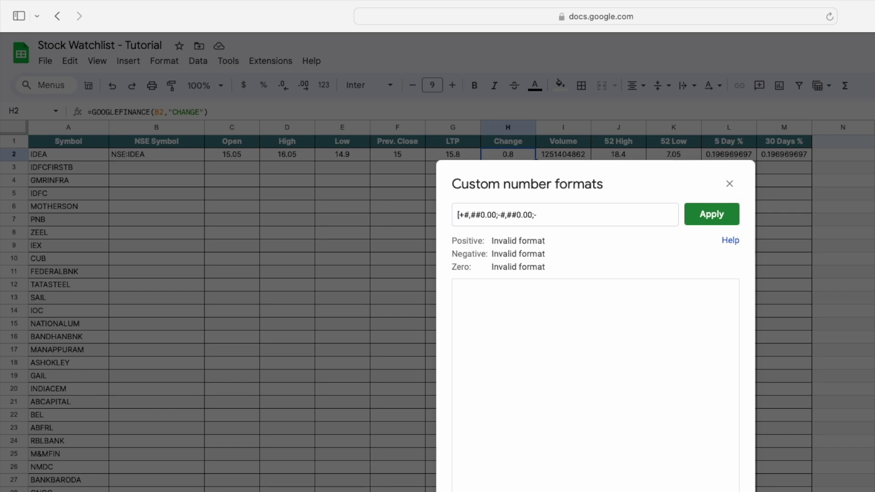
pyautogui.write('or')
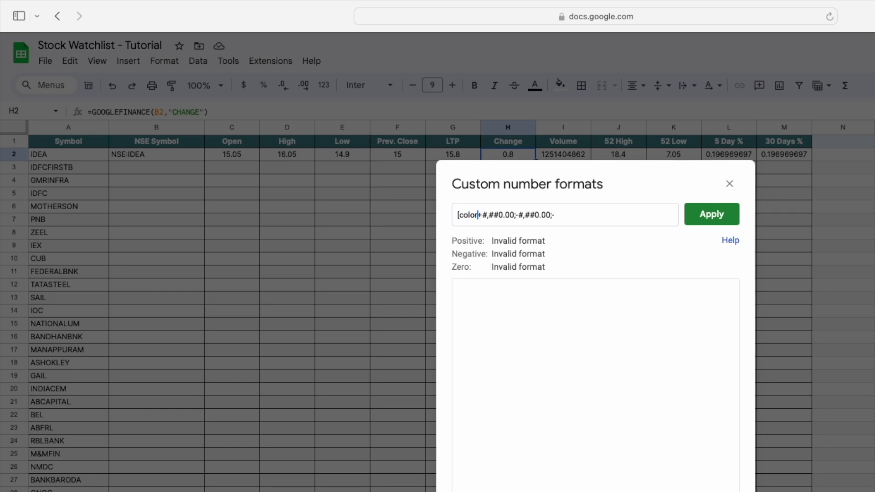
pyautogui.write('50]')
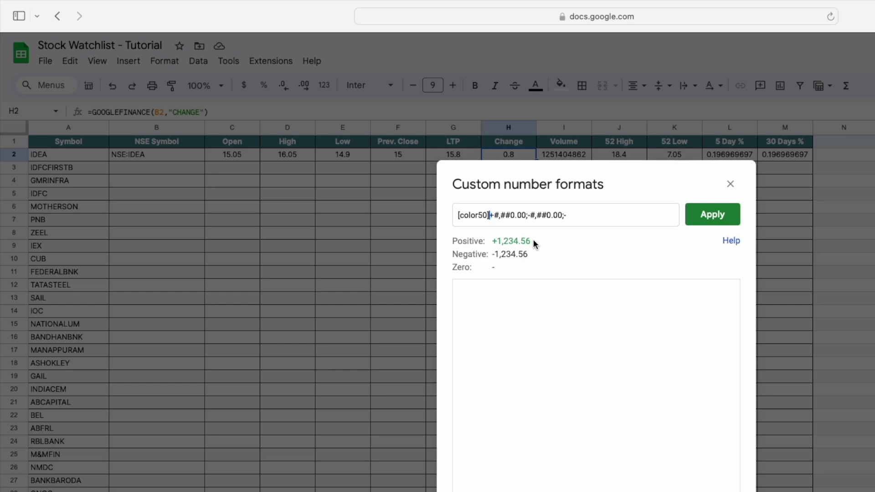
pyautogui.click(531, 216)
pyautogui.press('BackSpace')
pyautogui.write('[')
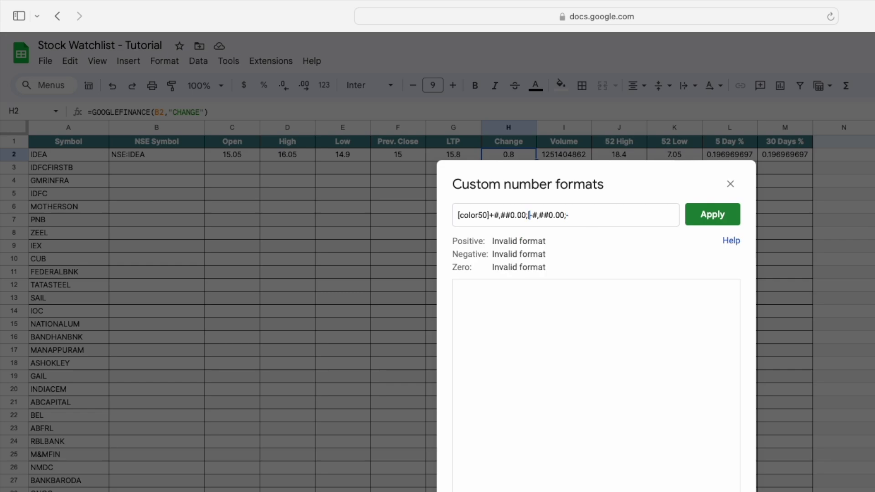
pyautogui.write('red]')
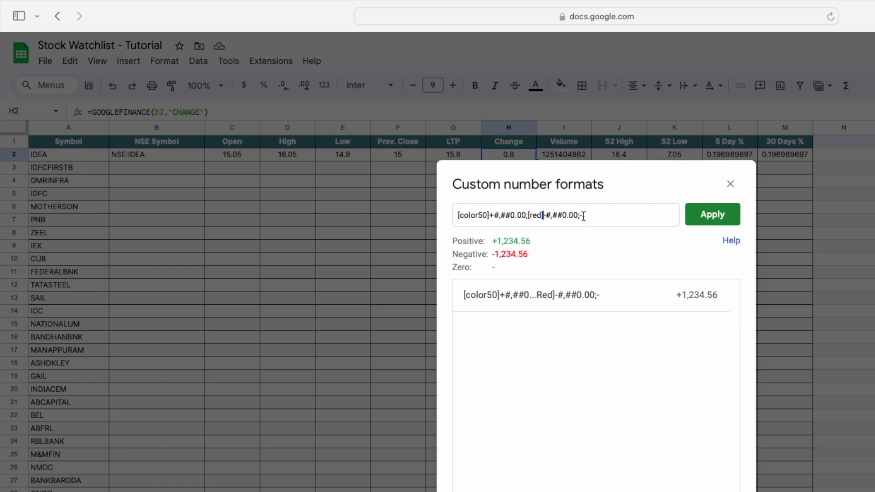
# Step: Copy the complete custom format code and apply it to H2
pyautogui.tripleClick(639, 213)
pyautogui.press('super+c')
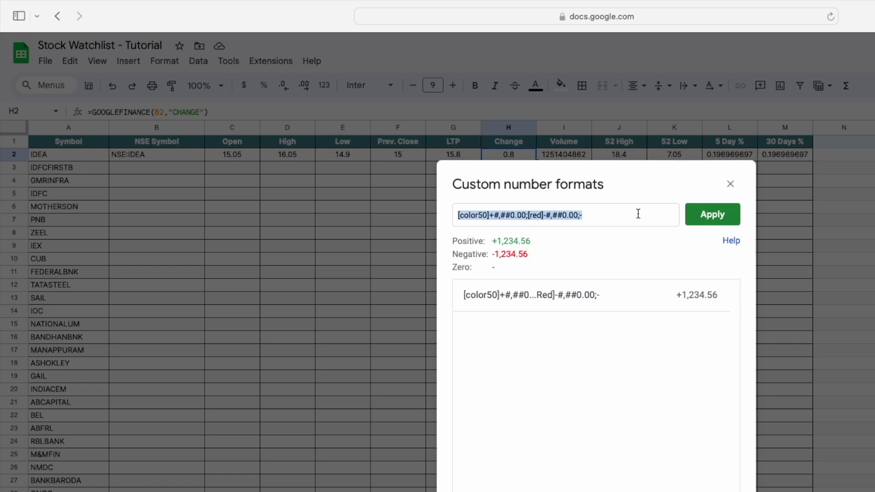
pyautogui.click(712, 214)
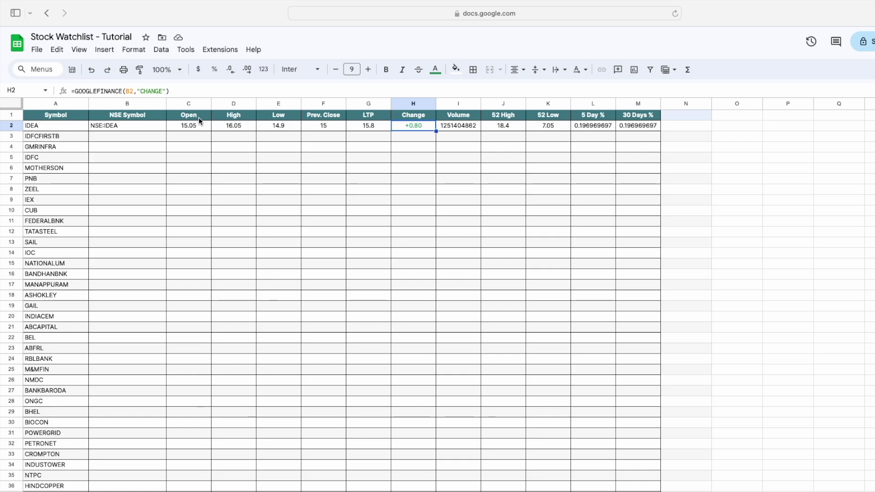
# Step: Start a custom number format for the percentage cells L2:M2 by pasting the copied format code
pyautogui.click(592, 126)
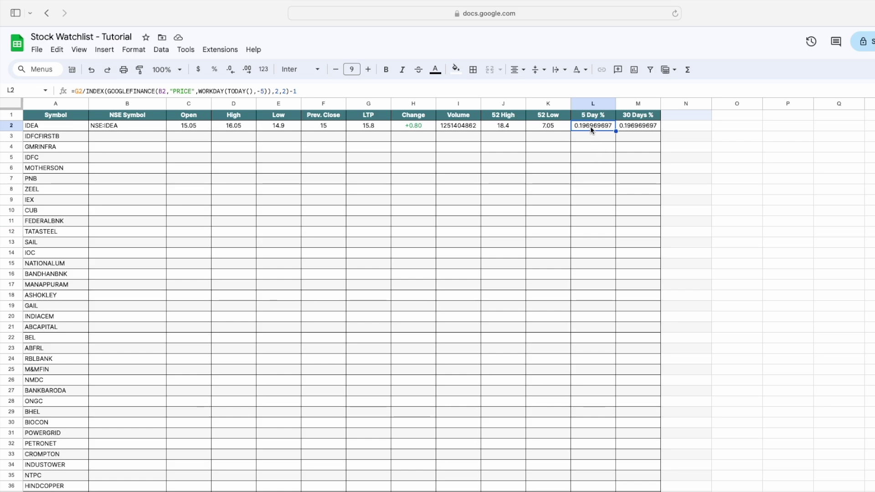
pyautogui.moveTo(589, 125); pyautogui.dragTo(622, 122)
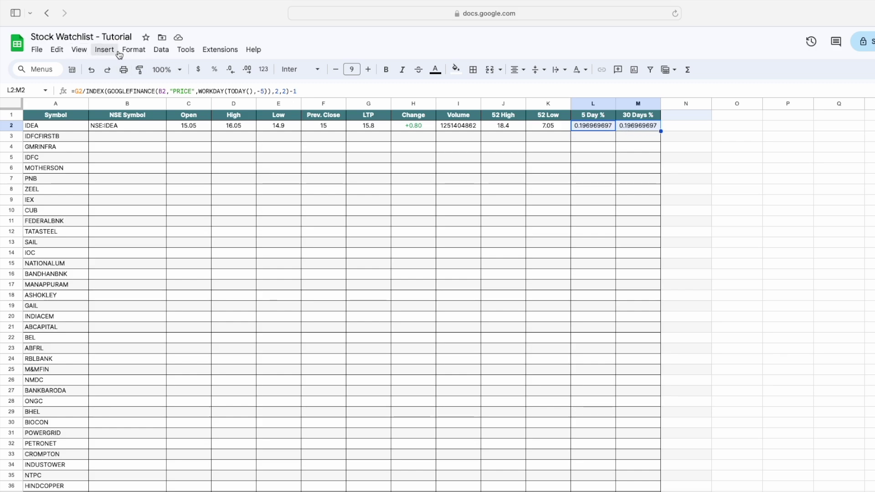
pyautogui.click(135, 50)
pyautogui.moveTo(214, 92)
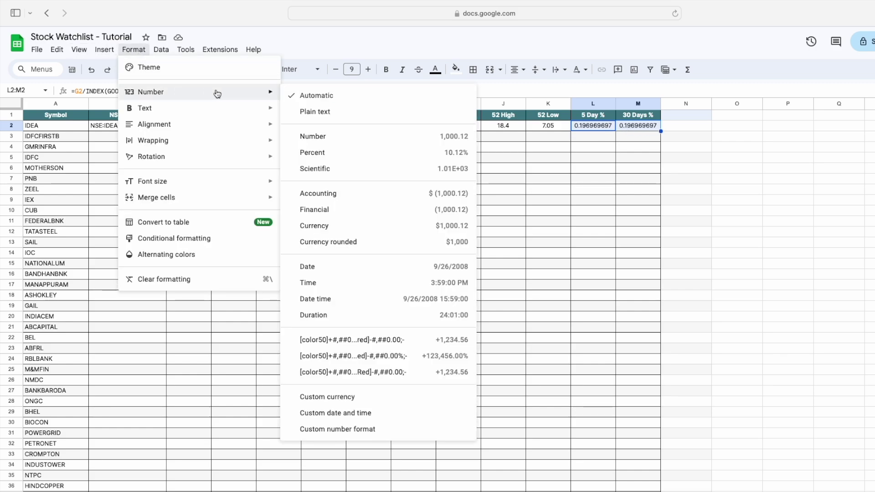
pyautogui.click(338, 429)
pyautogui.press('super+v')
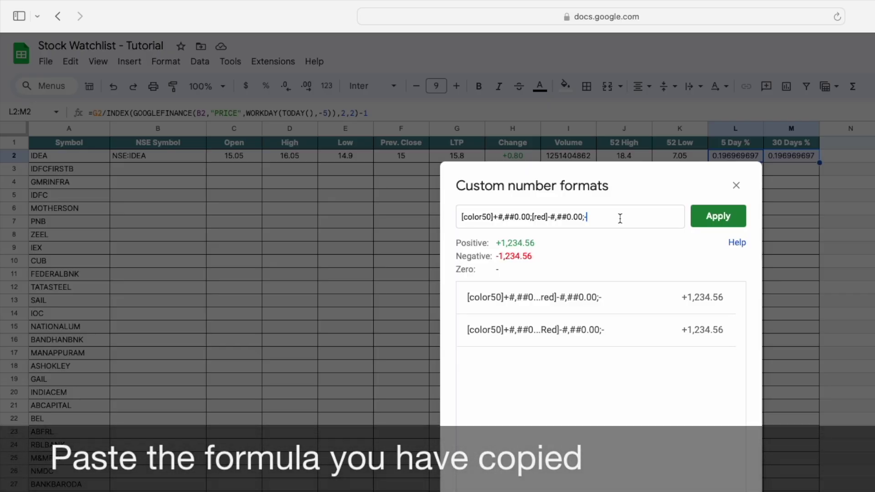
# Step: Add % after the positive and negative 0.00 sections of the format code and apply it to L2:M2
pyautogui.press('Left')
pyautogui.press('Left')
pyautogui.press('Left')
pyautogui.press('Left')
pyautogui.press('Left')
pyautogui.press('Left')
pyautogui.press('Left')
pyautogui.press('Left')
pyautogui.press('Left')
pyautogui.press('Left')
pyautogui.press('Left')
pyautogui.press('Left')
pyautogui.press('Left')
pyautogui.press('Left')
pyautogui.press('Left')
pyautogui.press('Left')
pyautogui.press('Left')
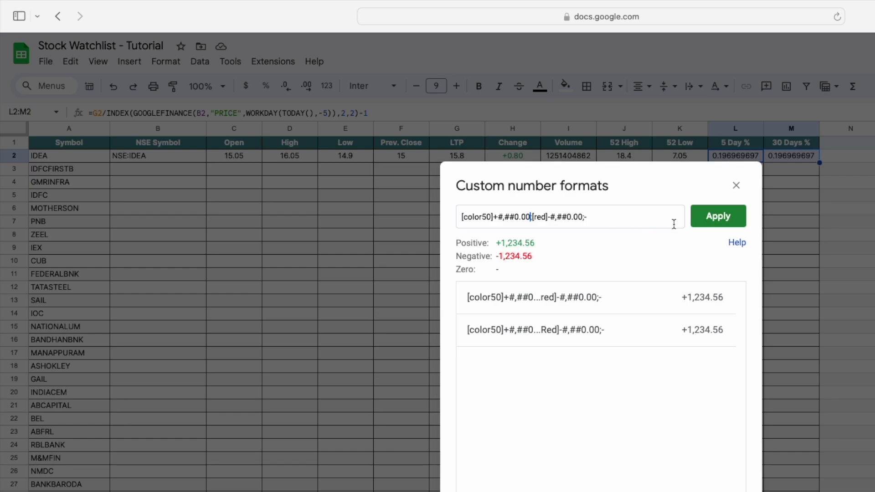
pyautogui.write('%')
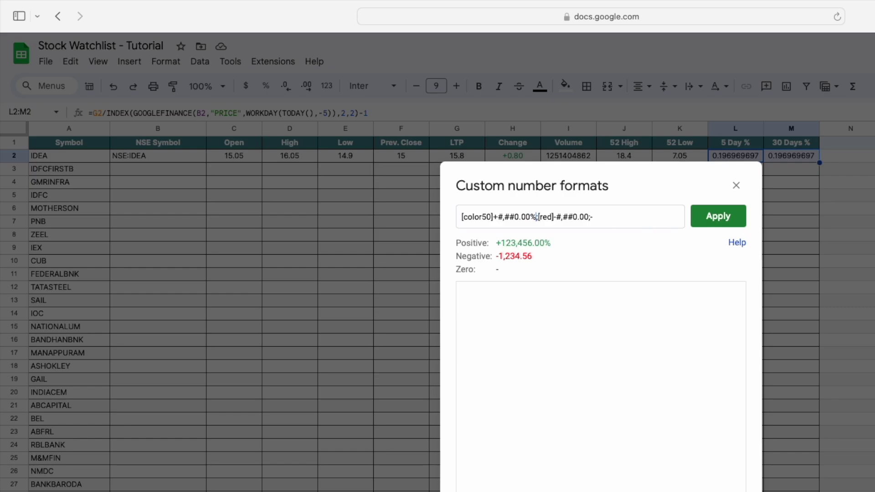
pyautogui.press('Right')
pyautogui.press('Right')
pyautogui.press('Right')
pyautogui.press('Right')
pyautogui.press('Right')
pyautogui.press('Right')
pyautogui.press('Right')
pyautogui.press('Right')
pyautogui.press('Right')
pyautogui.press('Right')
pyautogui.press('Right')
pyautogui.press('Right')
pyautogui.press('Right')
pyautogui.press('Right')
pyautogui.press('Right')
pyautogui.write('%')
pyautogui.press('Return')
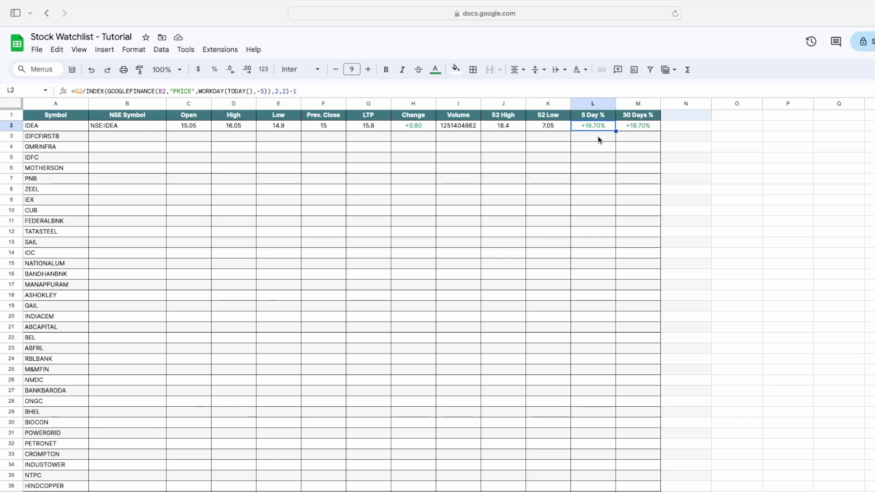
# Step: Review the row 2 formulas from the NSE Symbol through the 52 Low column
pyautogui.click(127, 115)
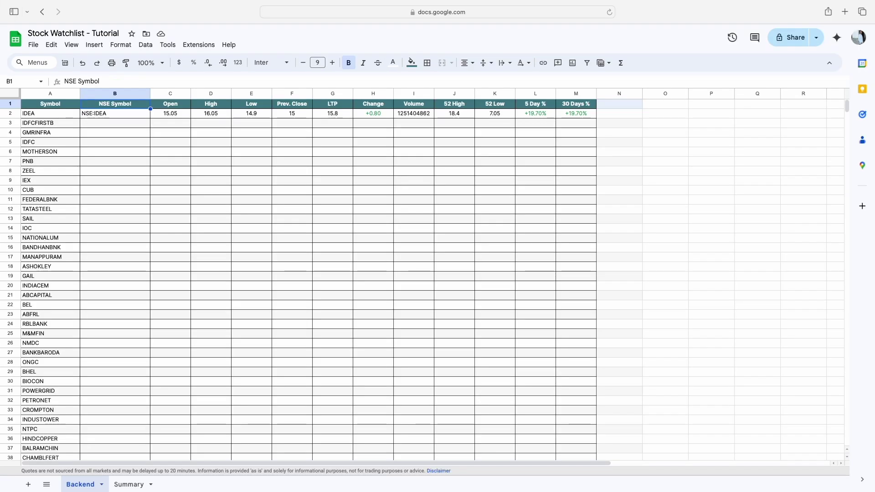
pyautogui.click(127, 115)
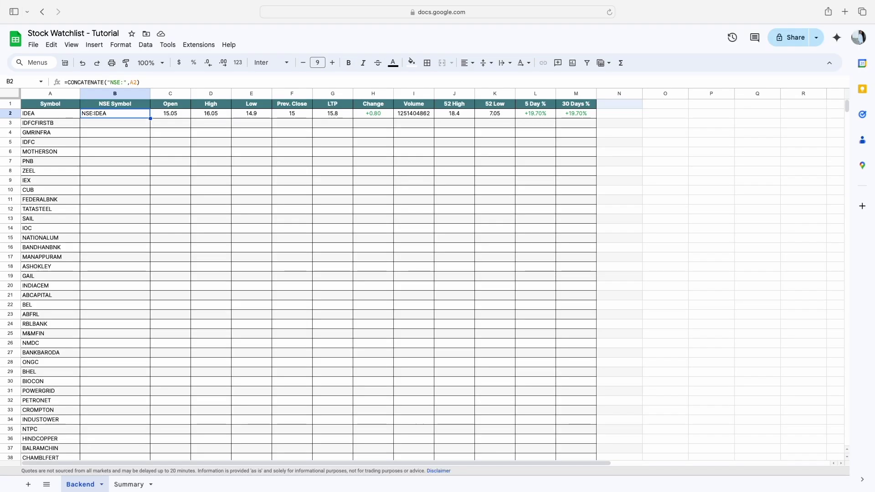
pyautogui.press('Right')
pyautogui.press('Right')
pyautogui.press('Right')
pyautogui.press('Right')
pyautogui.press('Right')
pyautogui.press('Right')
pyautogui.press('Right')
pyautogui.press('Right')
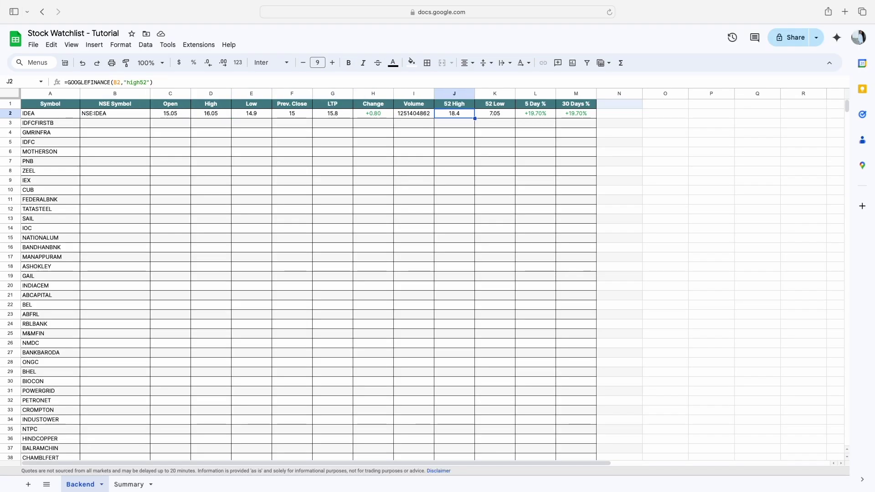
pyautogui.press('Right')
# Step: Fill the row 2 formulas from columns B to M down through row 181, the last symbol
pyautogui.click(51, 113)
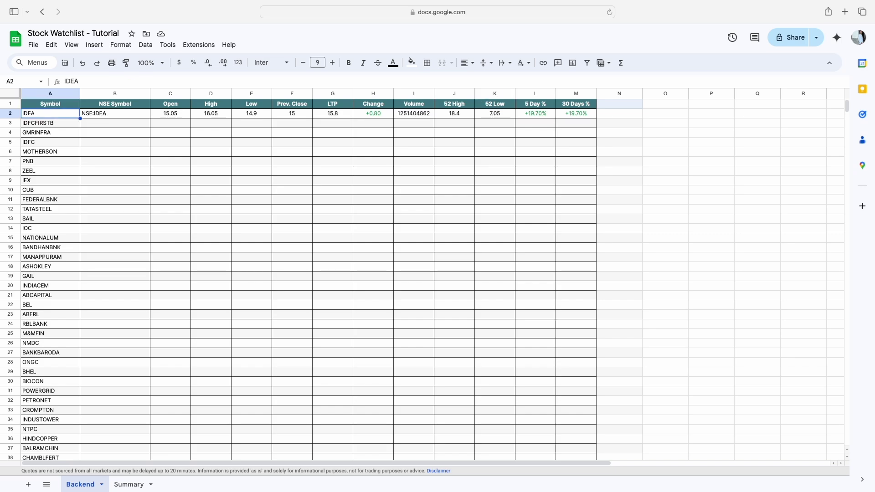
pyautogui.press('super+Down')
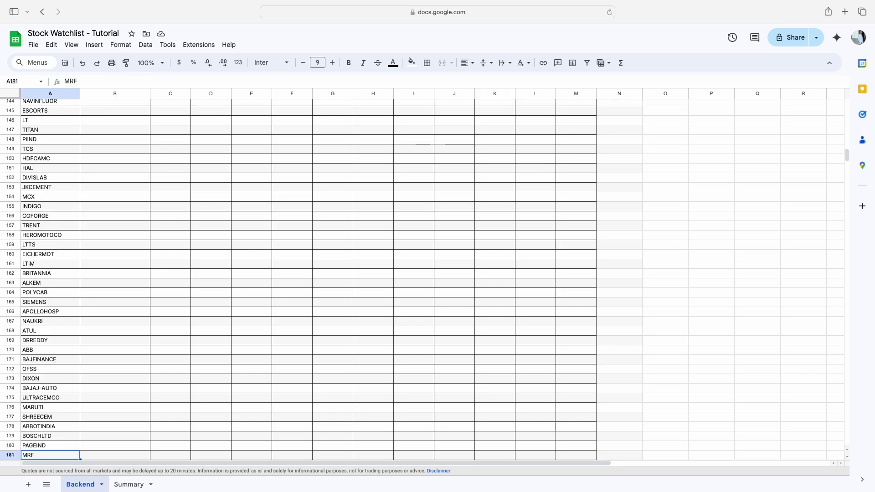
pyautogui.press('Right')
pyautogui.hotkey('shift', 'Right')
pyautogui.hotkey('shift', 'Right')
pyautogui.hotkey('shift', 'Right')
pyautogui.hotkey('shift', 'Right')
pyautogui.hotkey('shift', 'Right')
pyautogui.hotkey('shift', 'Right')
pyautogui.hotkey('shift', 'Right')
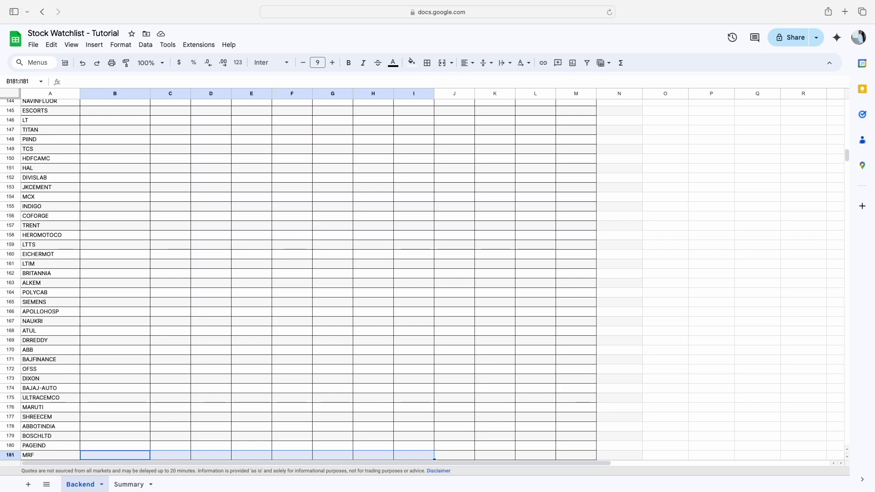
pyautogui.hotkey('shift', 'Right')
pyautogui.hotkey('shift', 'Right')
pyautogui.hotkey('shift', 'Right')
pyautogui.hotkey('shift', 'Right')
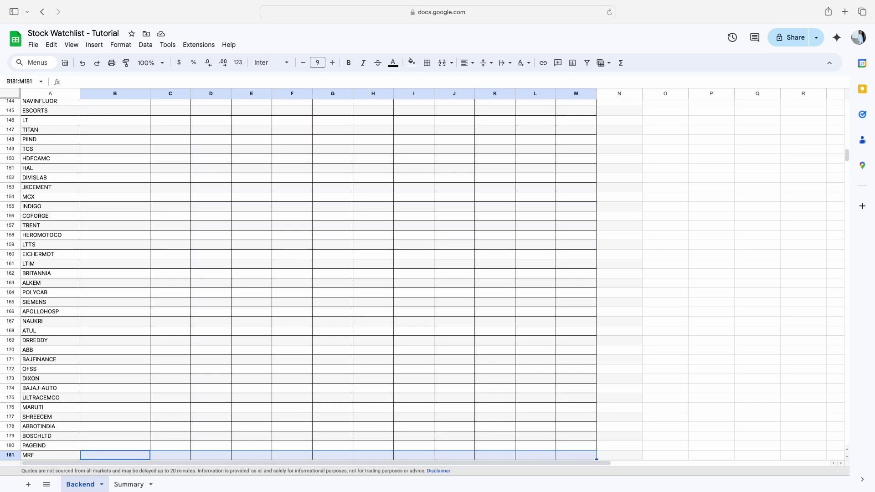
pyautogui.press('super+shift+Up')
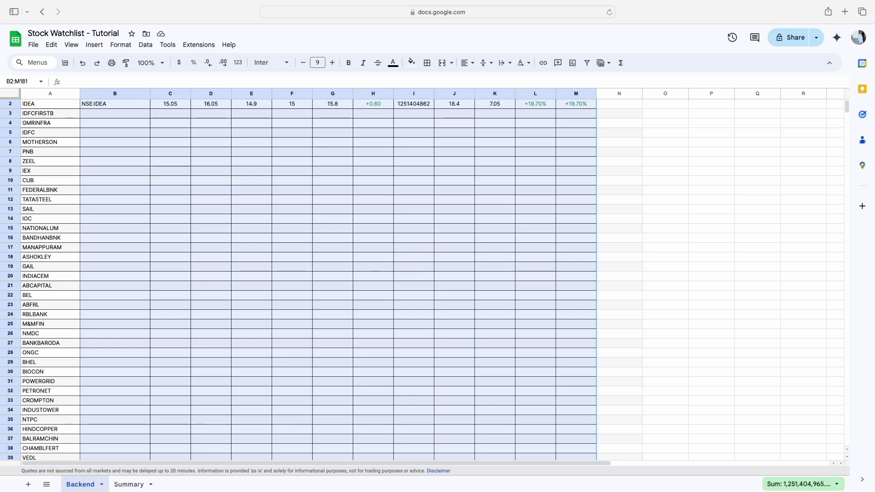
pyautogui.press('super+d')
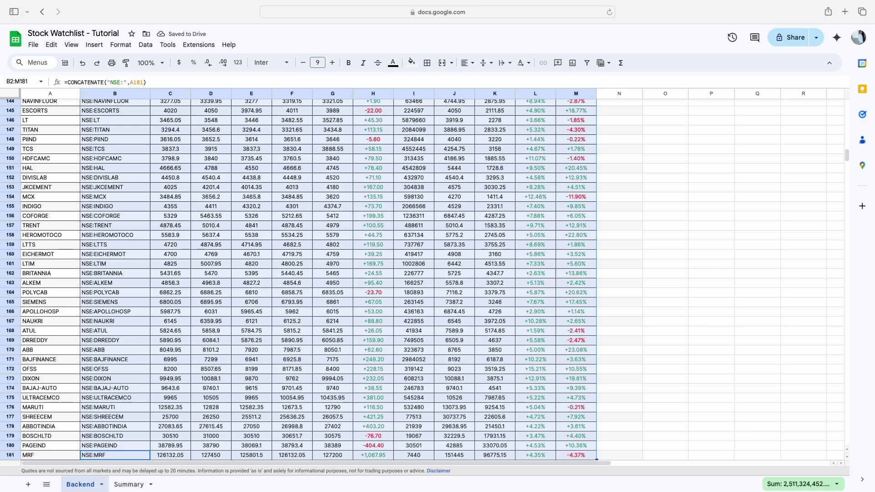
# Step: Return to the top of the Backend sheet and switch to the Summary sheet
pyautogui.press('super+Home')
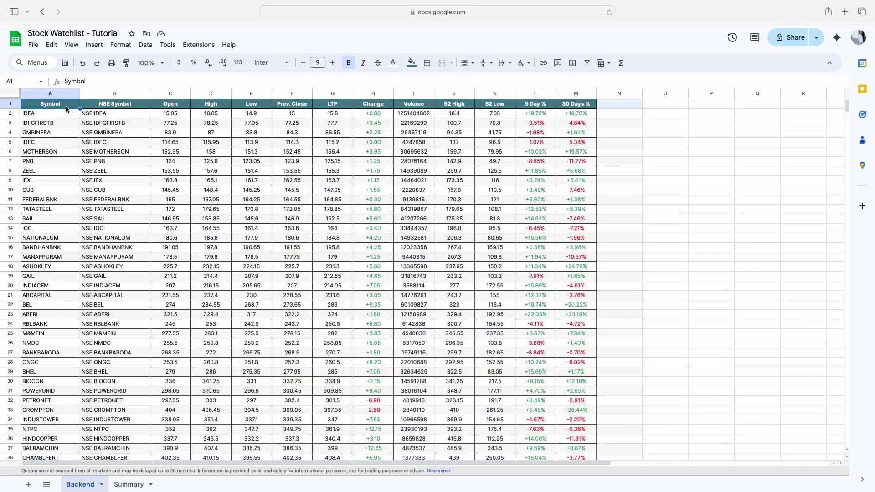
pyautogui.click(363, 106)
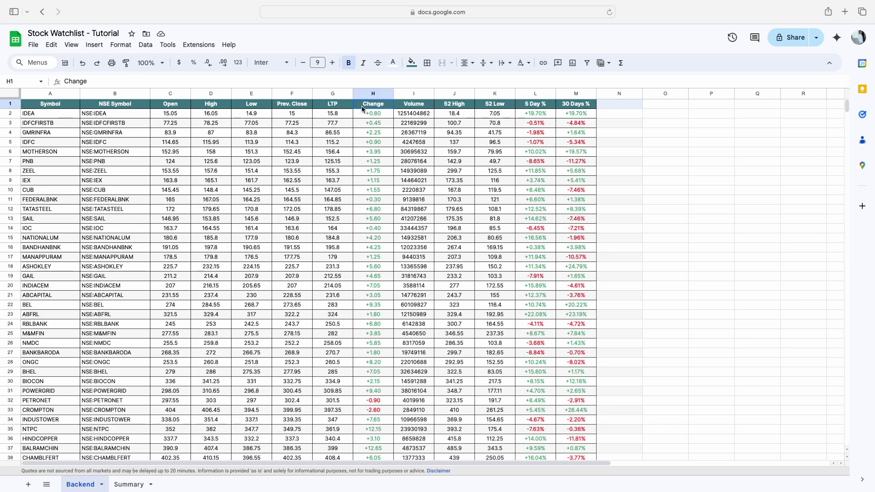
pyautogui.moveTo(363, 108); pyautogui.dragTo(364, 117)
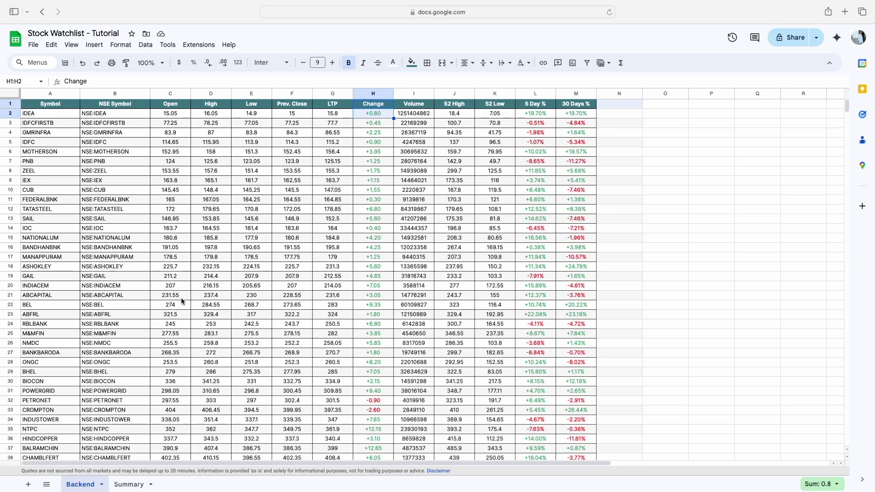
pyautogui.click(127, 485)
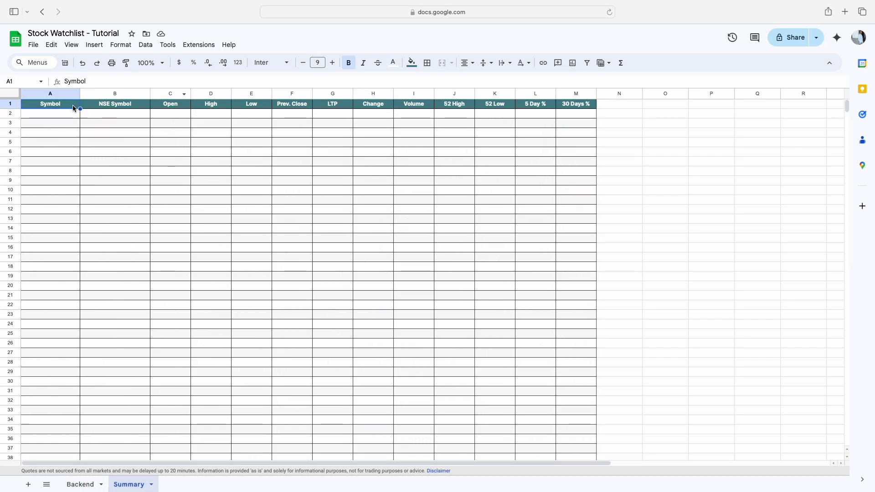
# Step: Start a SORT formula in Summary cell A2 with Backend!A2:M181 as the range to sort
pyautogui.moveTo(72, 108); pyautogui.dragTo(286, 107)
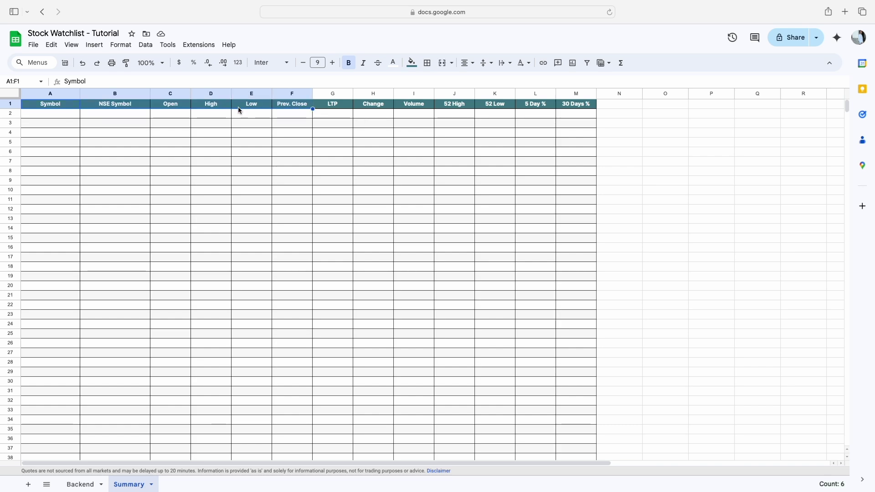
pyautogui.click(56, 113)
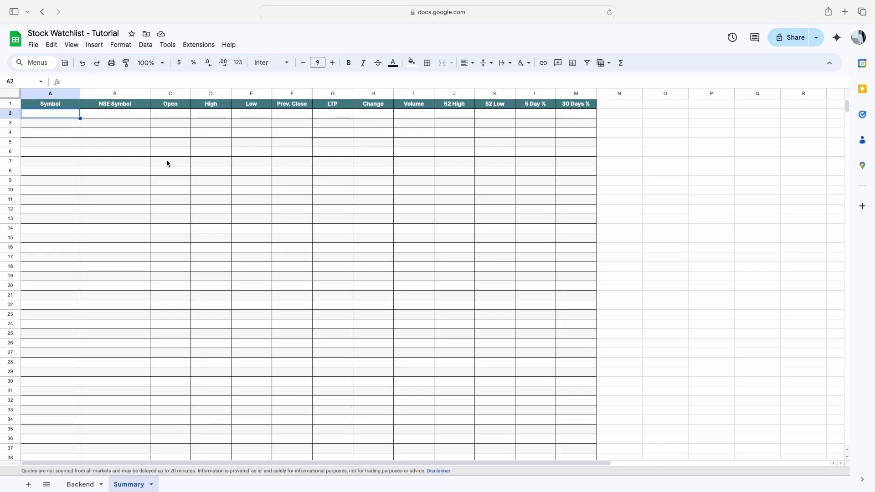
pyautogui.write('=sort')
pyautogui.press('Tab')
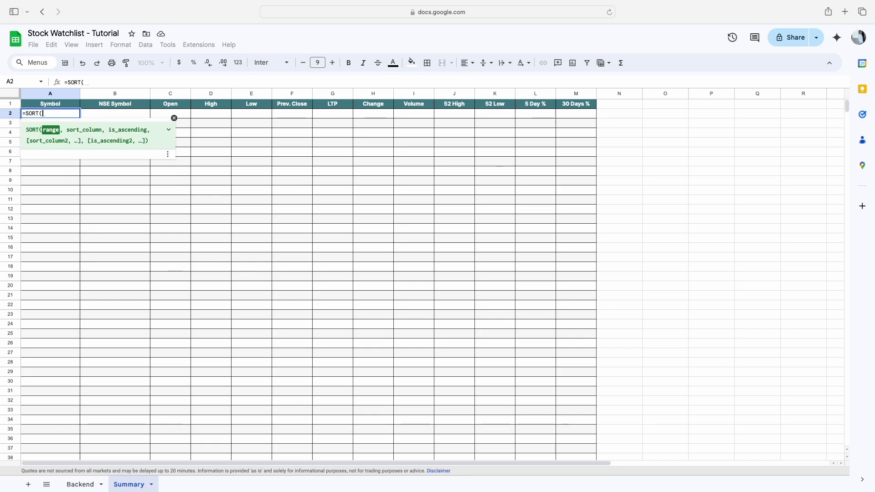
pyautogui.click(83, 484)
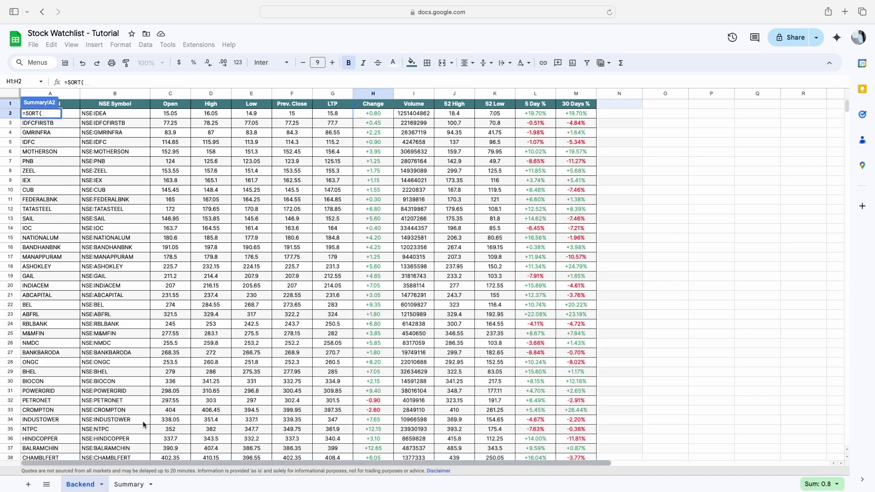
pyautogui.moveTo(74, 114); pyautogui.dragTo(432, 374)
pyautogui.hotkey('ctrl', 'shift', 'Down')
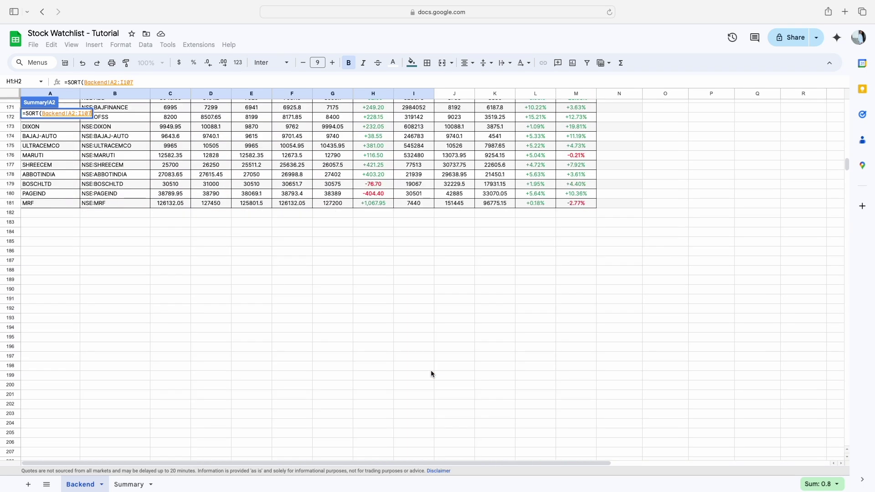
pyautogui.hotkey('ctrl', 'shift', 'Right')
pyautogui.write(',')
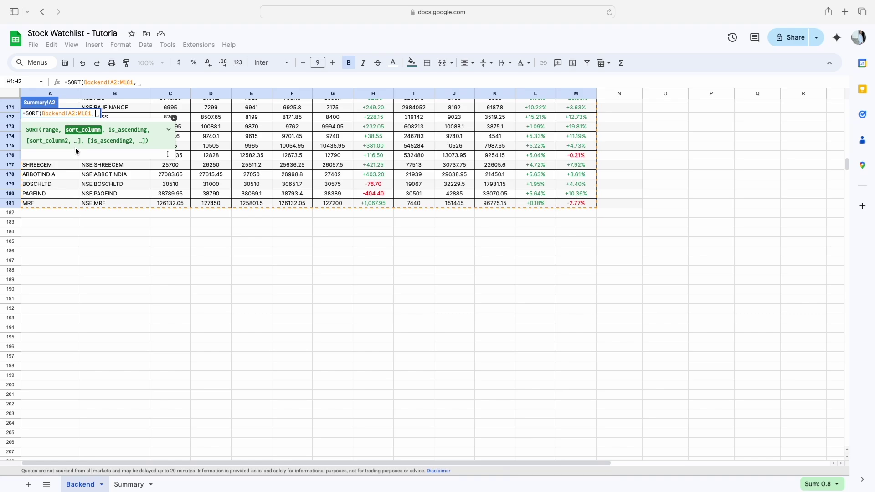
# Step: Complete the SORT formula with Backend!H2:H181 as the sort column and 0 for descending order
pyautogui.moveTo(846, 165); pyautogui.dragTo(846, 105)
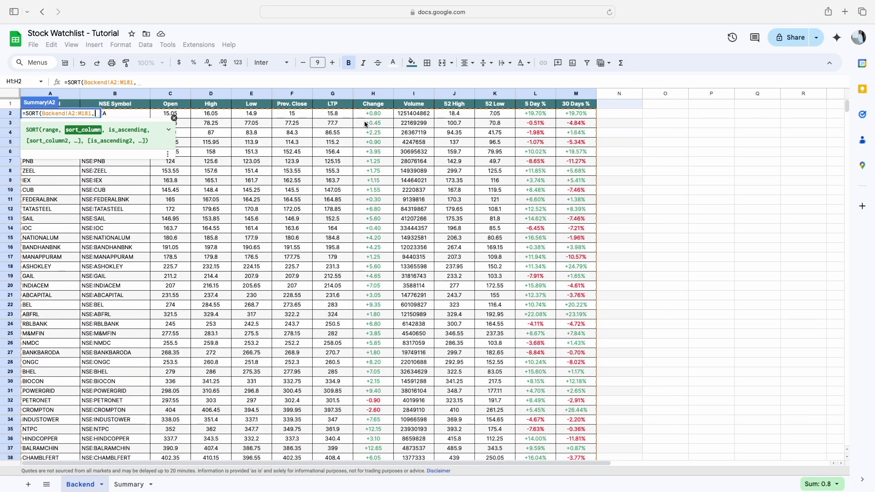
pyautogui.moveTo(370, 114); pyautogui.dragTo(373, 248)
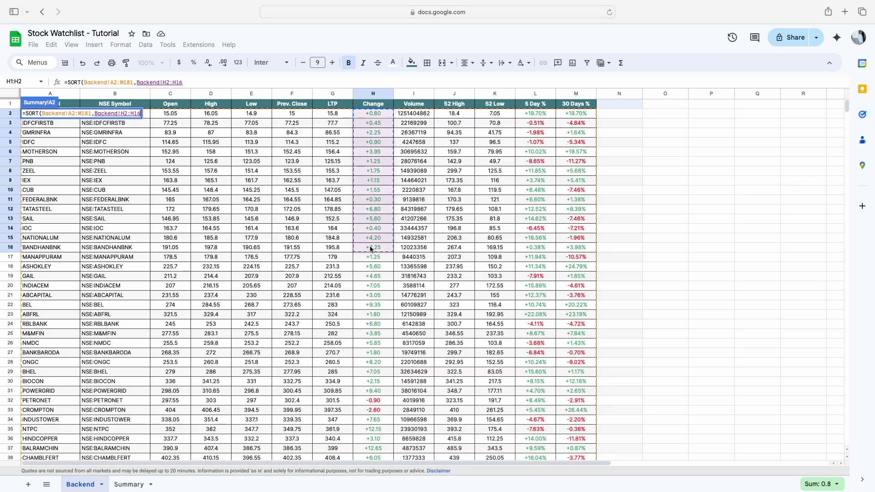
pyautogui.click(185, 82)
pyautogui.press('BackSpace')
pyautogui.press('BackSpace')
pyautogui.write('181')
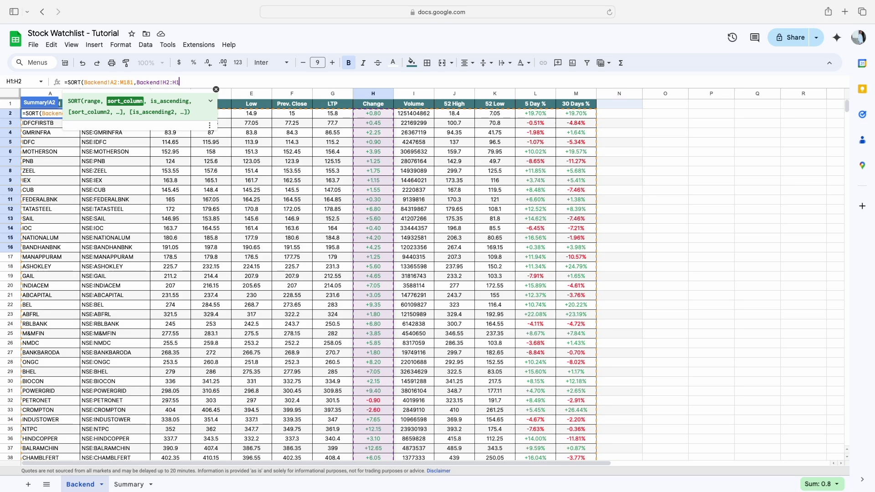
pyautogui.write(',0')
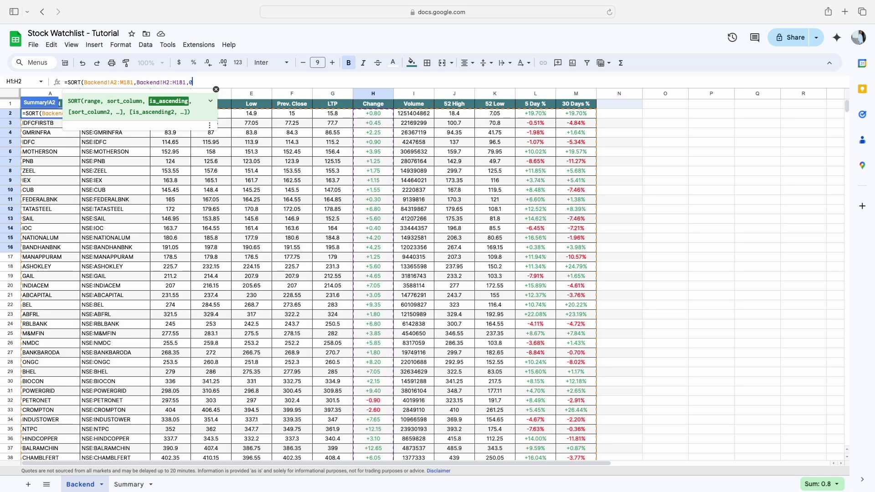
pyautogui.press('Return')
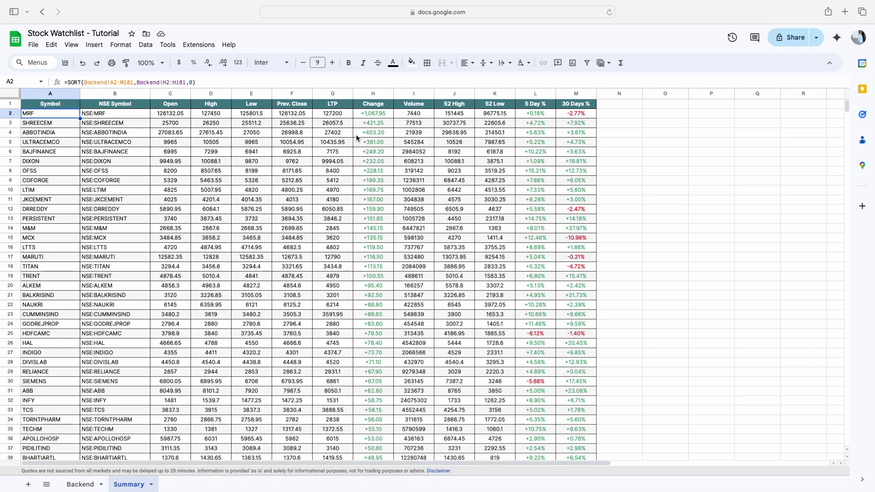
# Step: Set the spreadsheet's recalculation to On change and every minute and save the settings
pyautogui.click(33, 45)
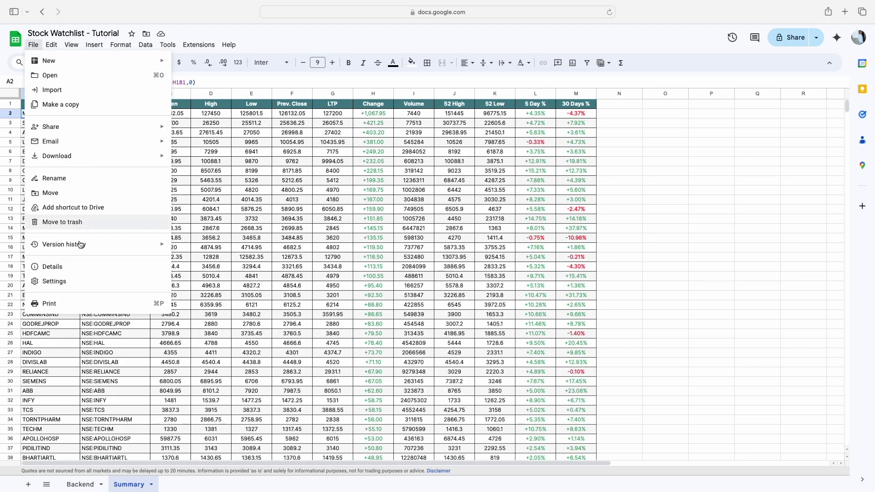
pyautogui.press('Escape')
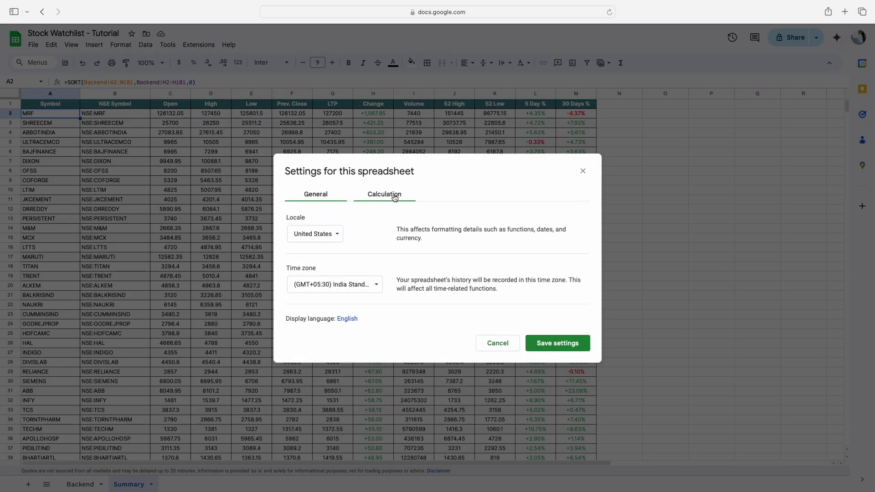
pyautogui.click(391, 195)
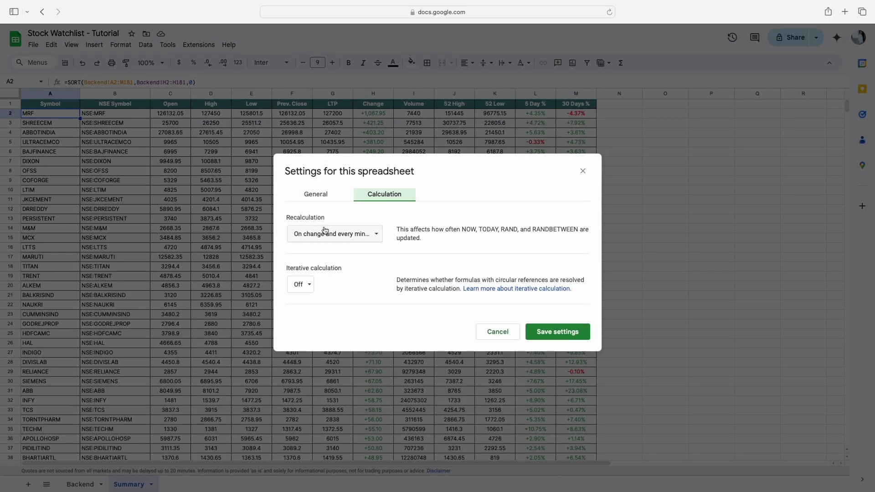
pyautogui.click(346, 236)
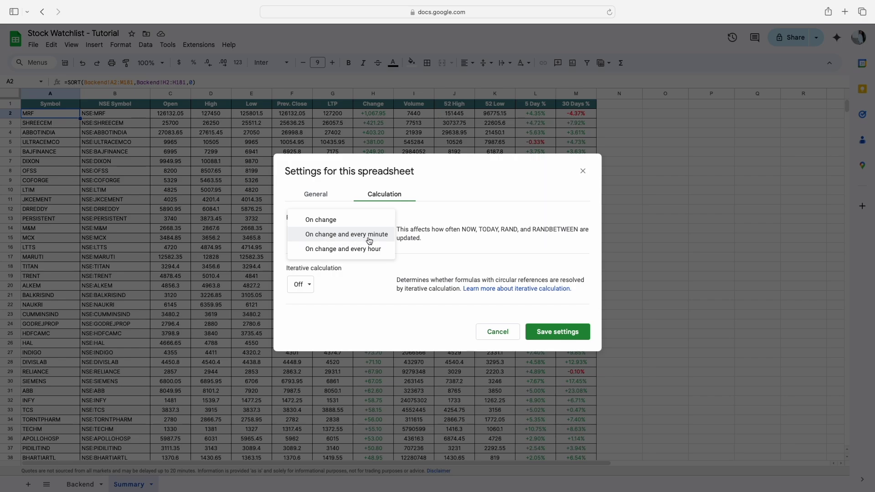
pyautogui.click(559, 332)
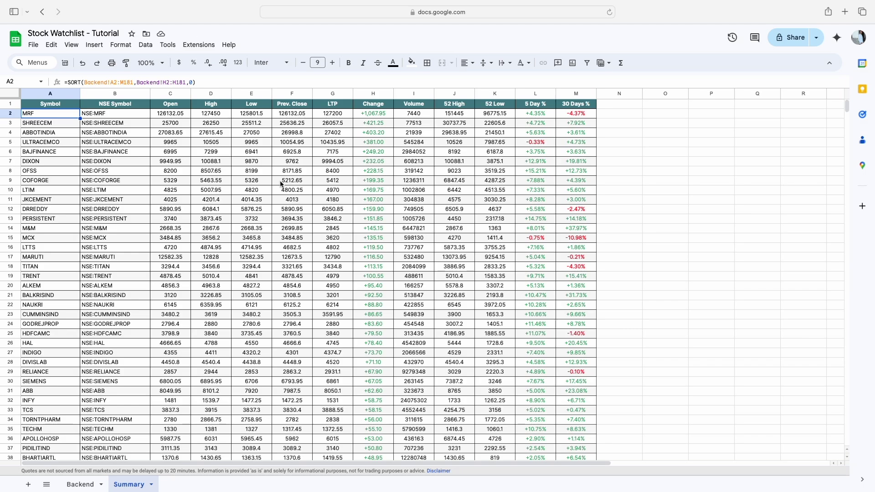